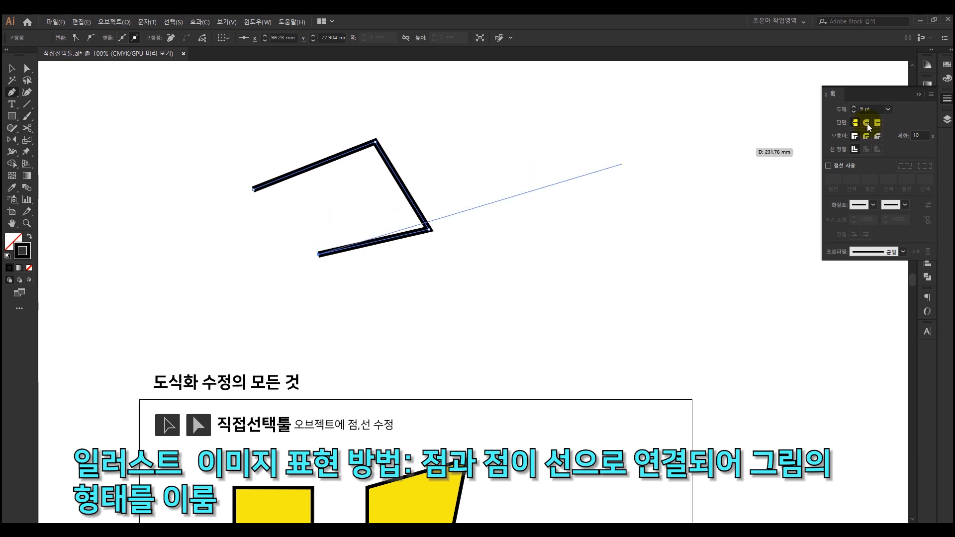
Increase the stroke weight of the open four-point path to 18 pt.
click(854, 107)
click(855, 107)
click(855, 106)
click(854, 107)
click(854, 107)
click(854, 107)
click(854, 107)
click(854, 107)
click(854, 106)
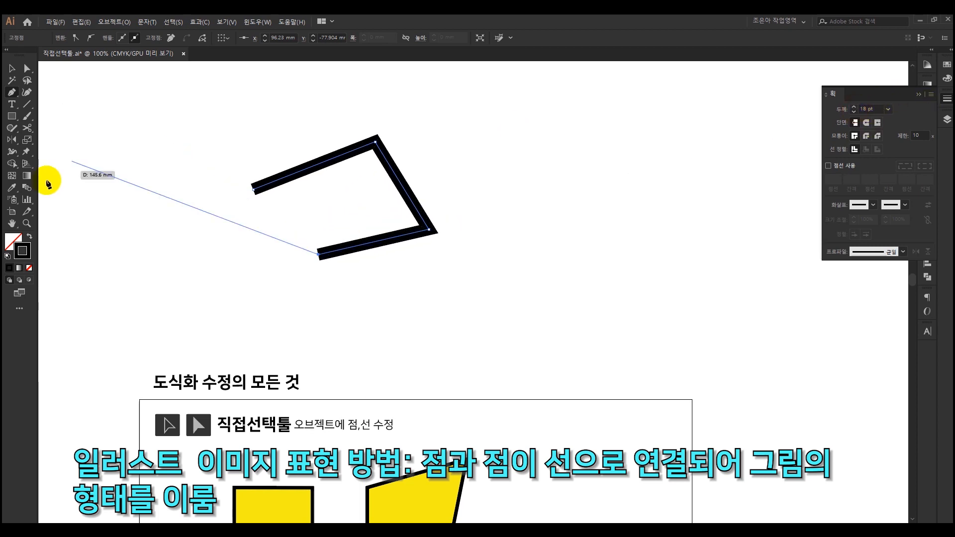
Fill the open four-point path with yellow and deselect it.
click(14, 241)
click(947, 65)
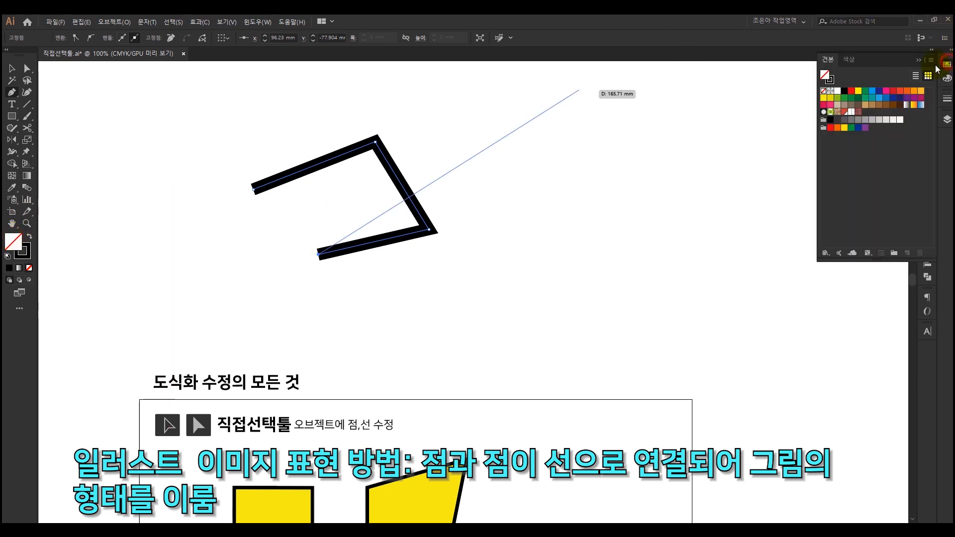
click(859, 91)
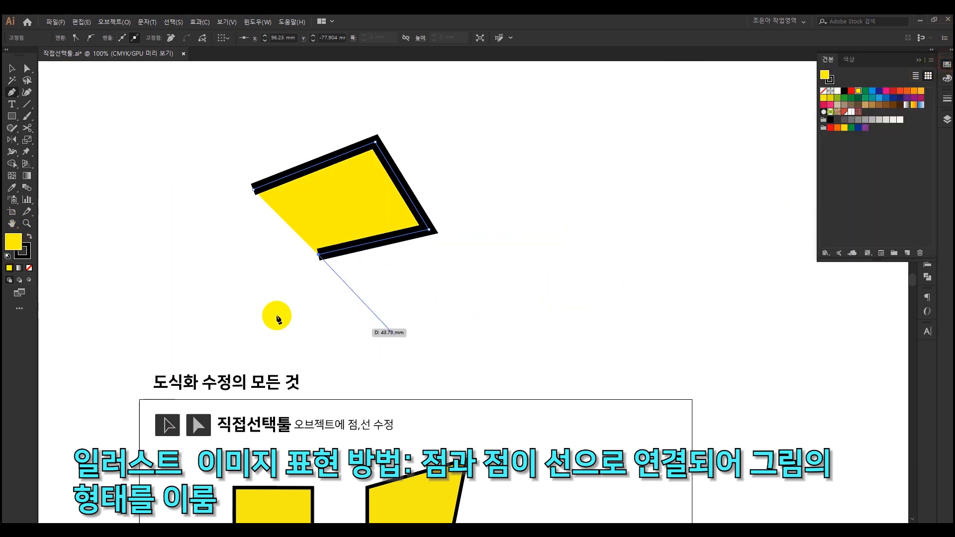
ctrl+click(487, 210)
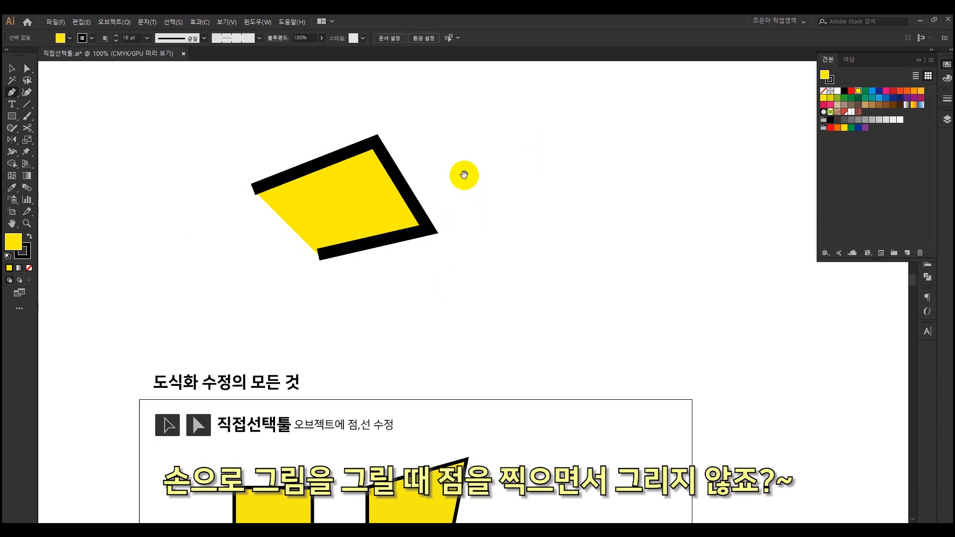
Draw an open zigzag path of seven anchor points with the Pen tool above the four-point shape, ending it unclosed.
drag(465, 170, 478, 366)
click(197, 206)
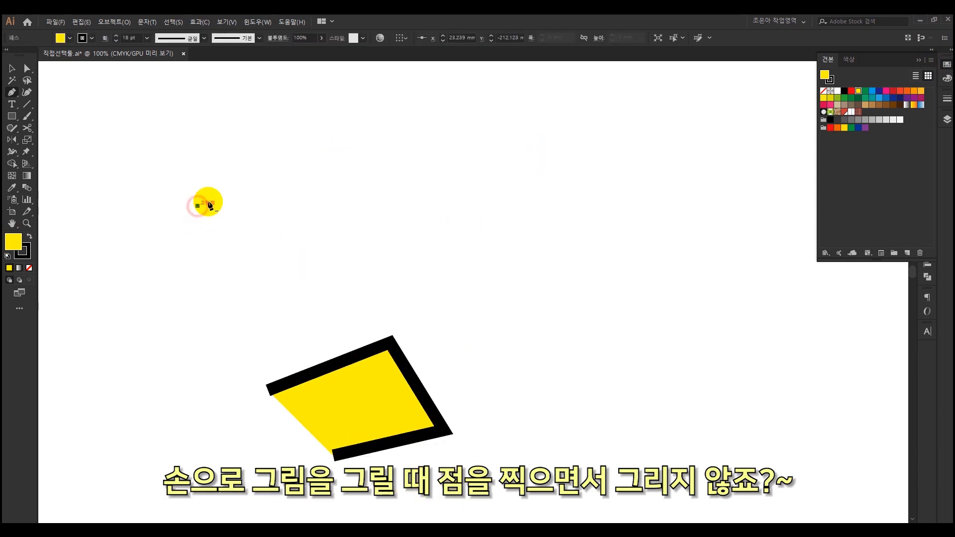
click(338, 140)
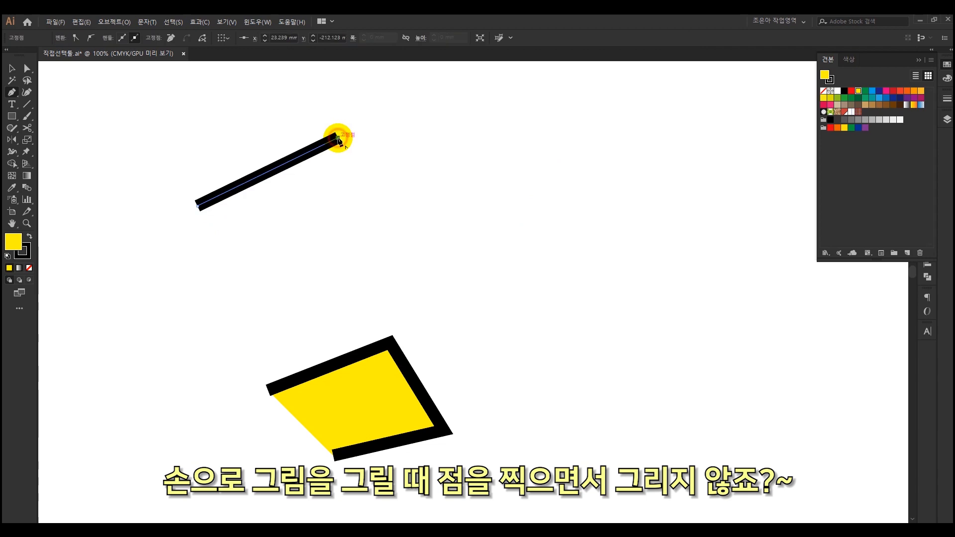
click(427, 200)
click(546, 174)
click(604, 246)
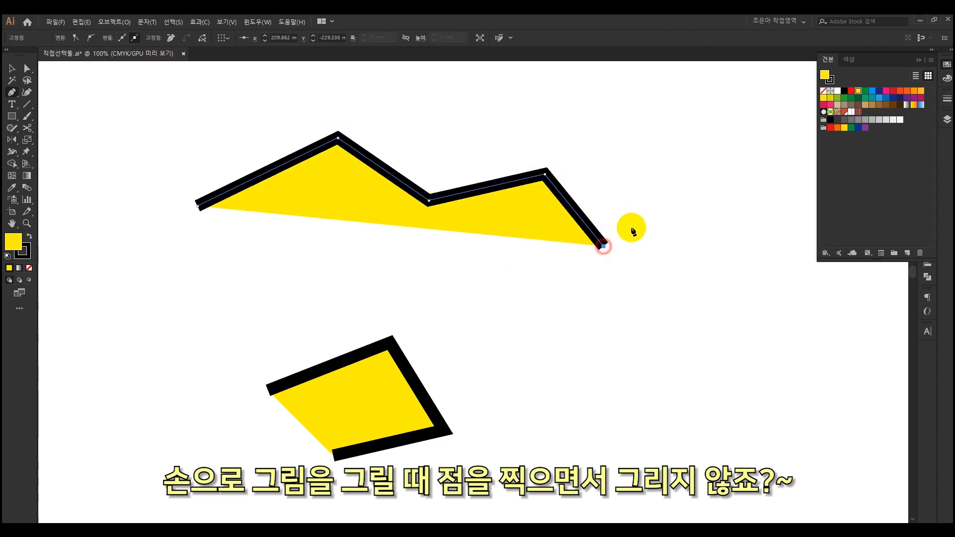
click(692, 184)
click(713, 285)
ctrl+click(518, 285)
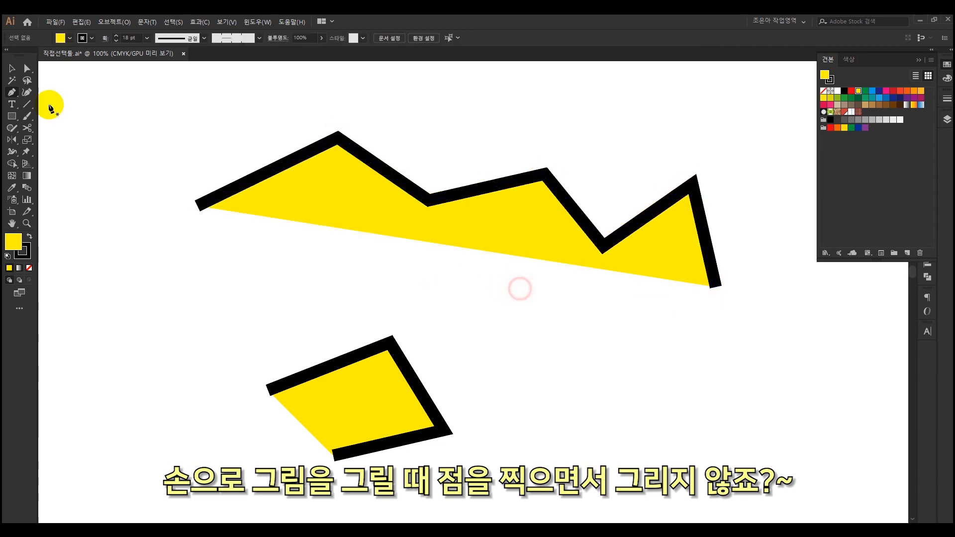
Draw a looping freehand line with the Pencil tool above the zigzag, inspect its anchor points up close and delete it.
key(n)
drag(277, 133, 252, 313)
mouse_move(173, 159)
mouse_down()
mouse_move(310, 205)
mouse_move(586, 151)
mouse_move(707, 170)
mouse_move(386, 242)
mouse_move(120, 100)
mouse_move(379, 118)
mouse_move(518, 104)
mouse_move(448, 219)
mouse_move(503, 249)
mouse_up()
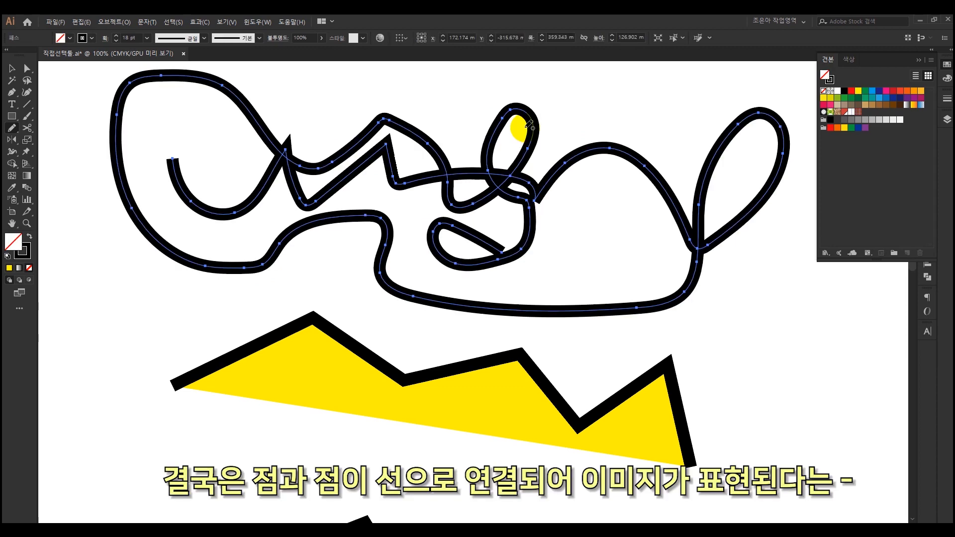
scroll(526, 128, up, 1)
scroll(141, 74, up, 4)
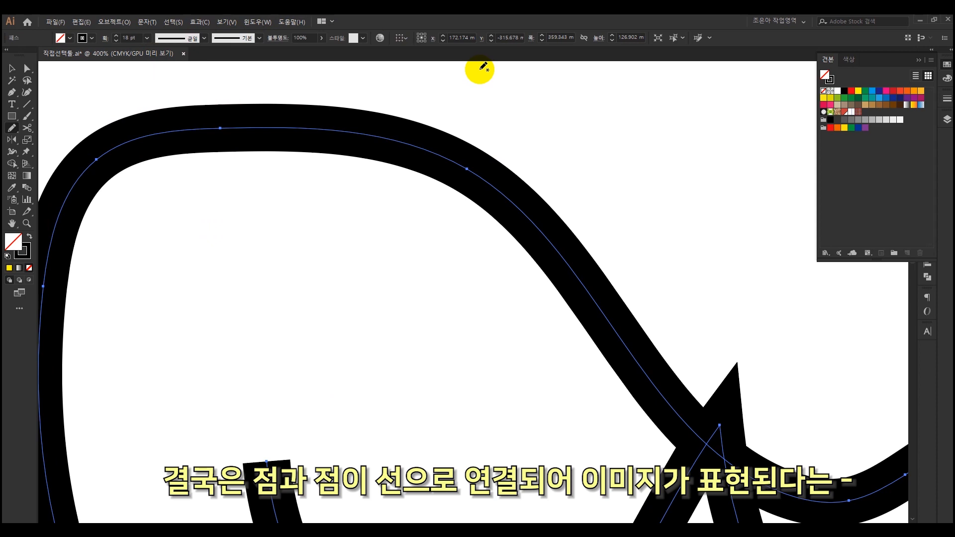
key(Delete)
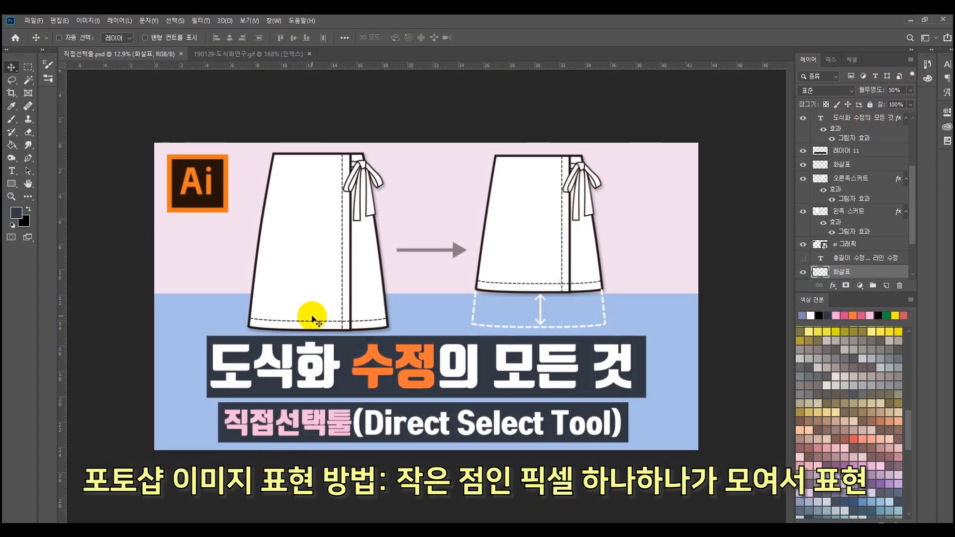
Switch to Photoshop and examine the arrow and skirt artwork of 직접선택툴.psd at high magnification for its pixels.
scroll(451, 238, up, 3)
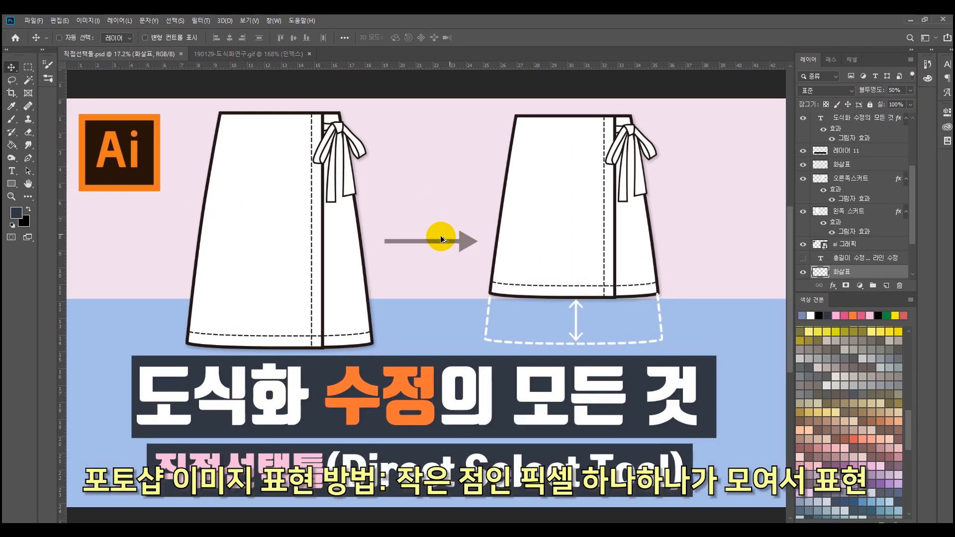
scroll(428, 239, up, 8)
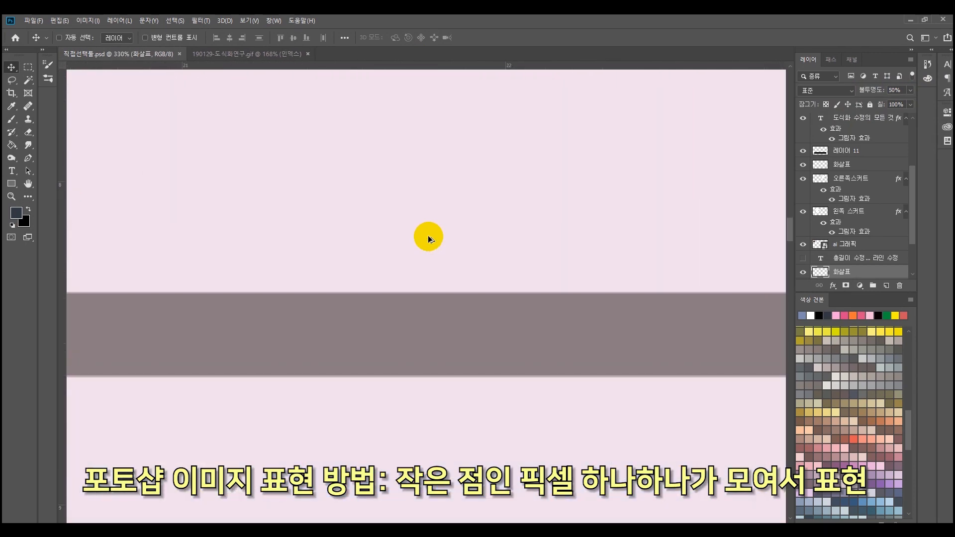
drag(210, 276, 597, 321)
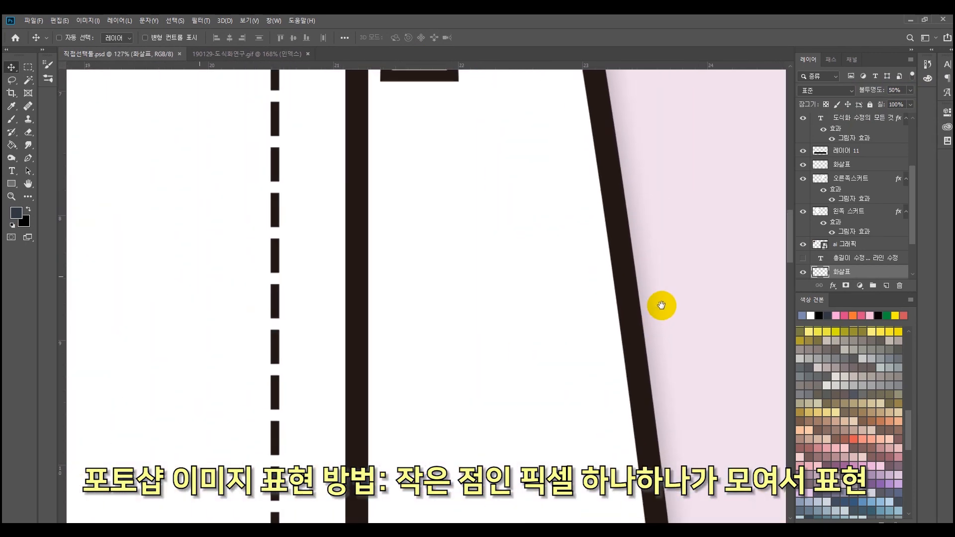
drag(706, 285, 485, 298)
scroll(485, 299, up, 10)
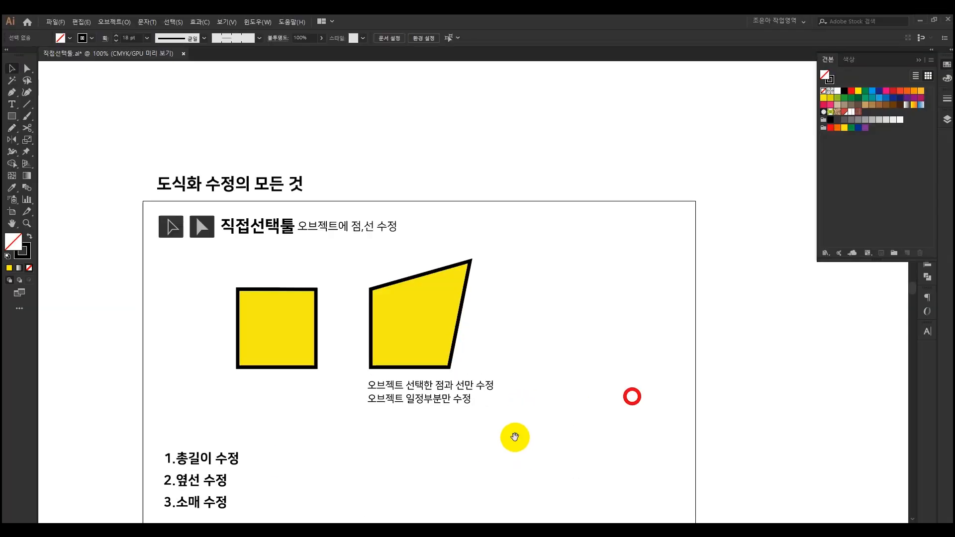
Return to the Illustrator document, recolour the yellow square's fill to red and deselect it.
drag(516, 437, 514, 401)
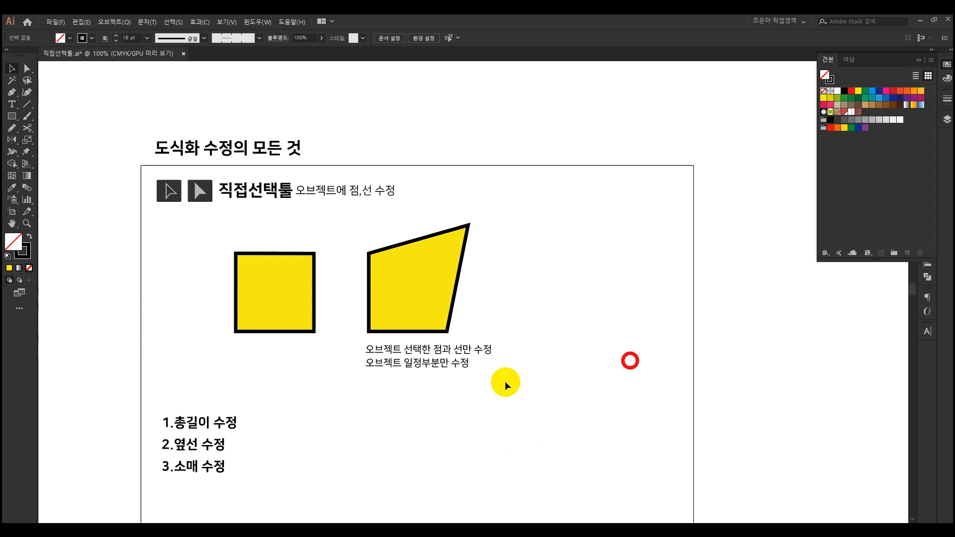
click(306, 288)
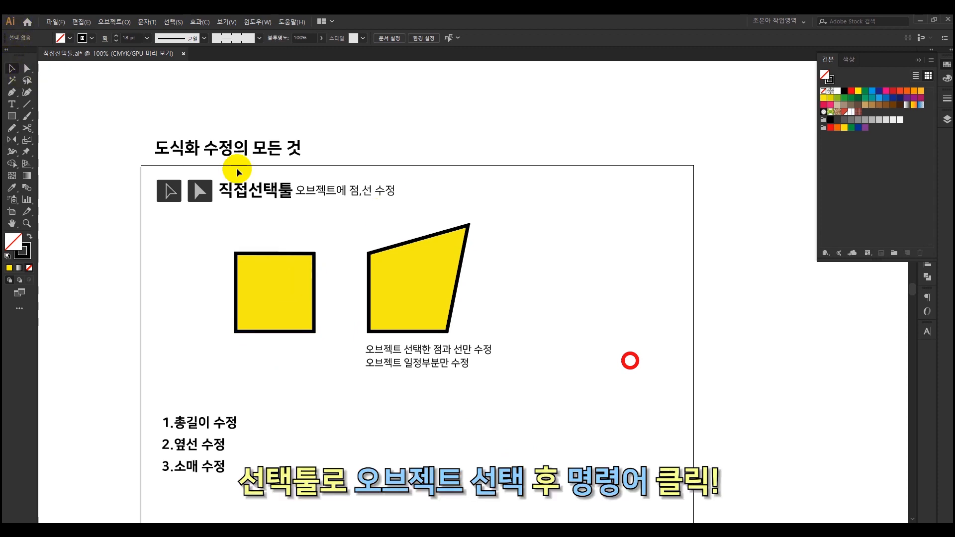
click(305, 293)
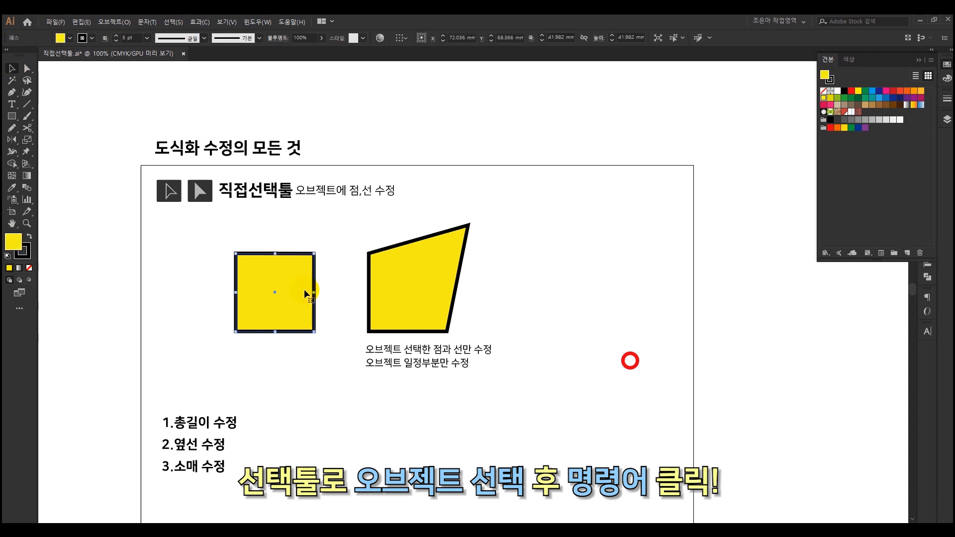
click(852, 91)
click(678, 217)
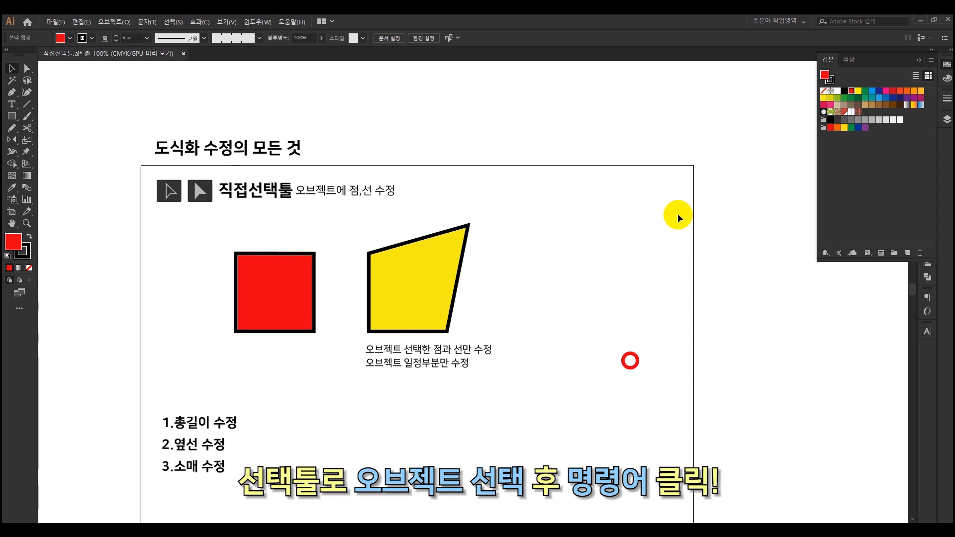
click(947, 98)
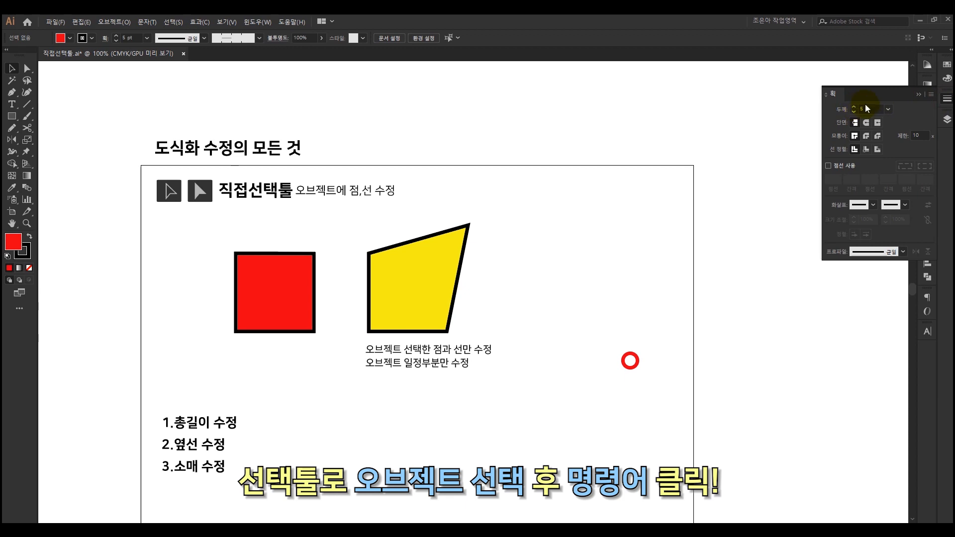
click(947, 64)
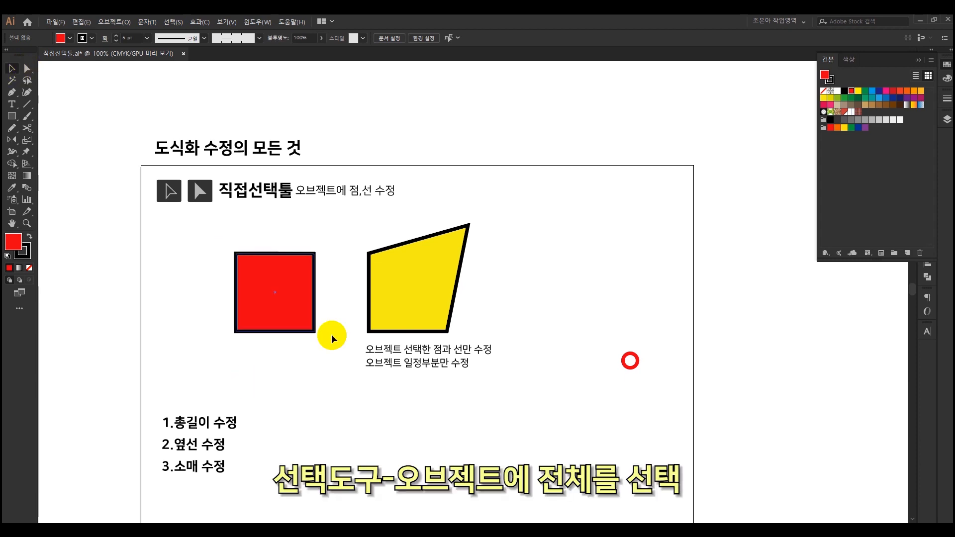
Select the yellow quadrilateral and the red square one after the other as whole objects with the Selection tool, and deselect.
click(395, 301)
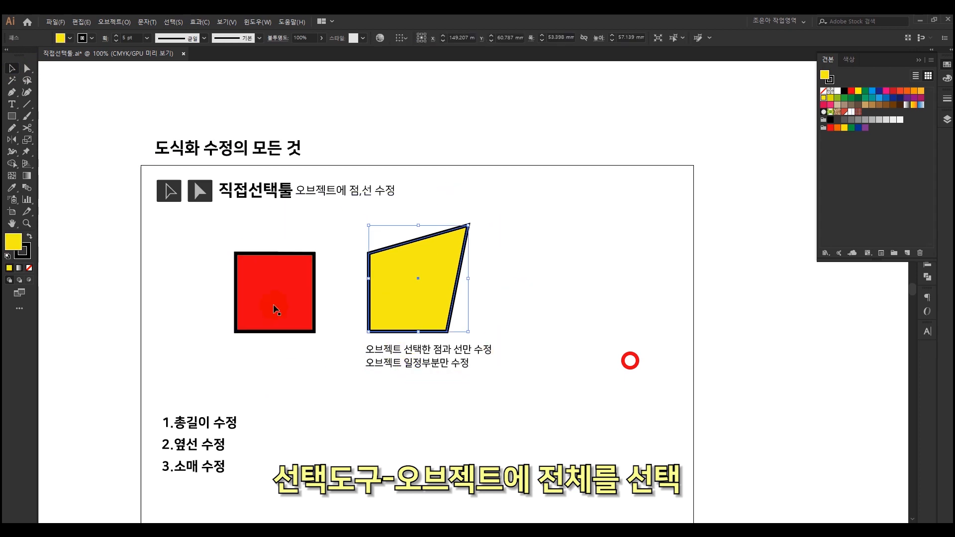
click(266, 289)
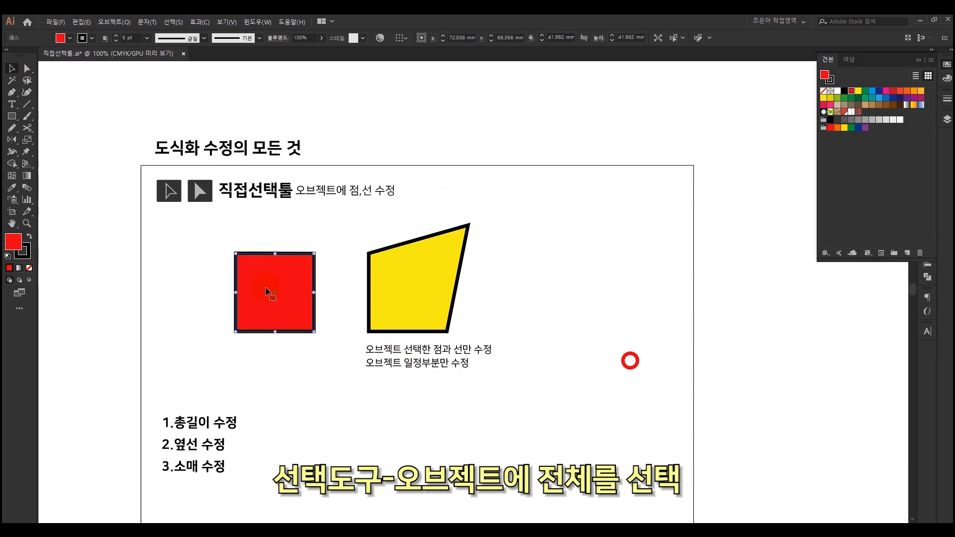
click(116, 270)
Use the Direct Selection tool to select the yellow quadrilateral's top edge and all its anchor points through the fill, and deselect.
click(30, 73)
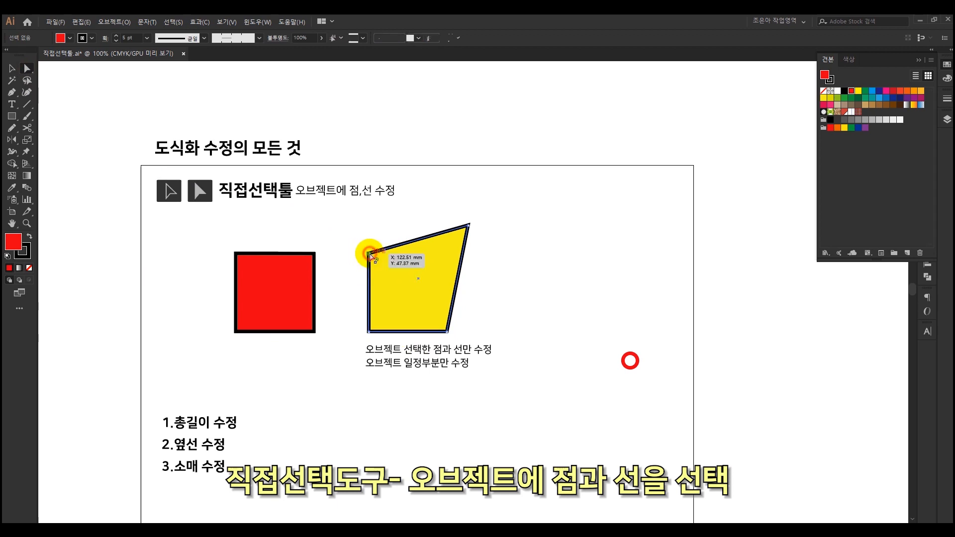
click(412, 237)
click(427, 273)
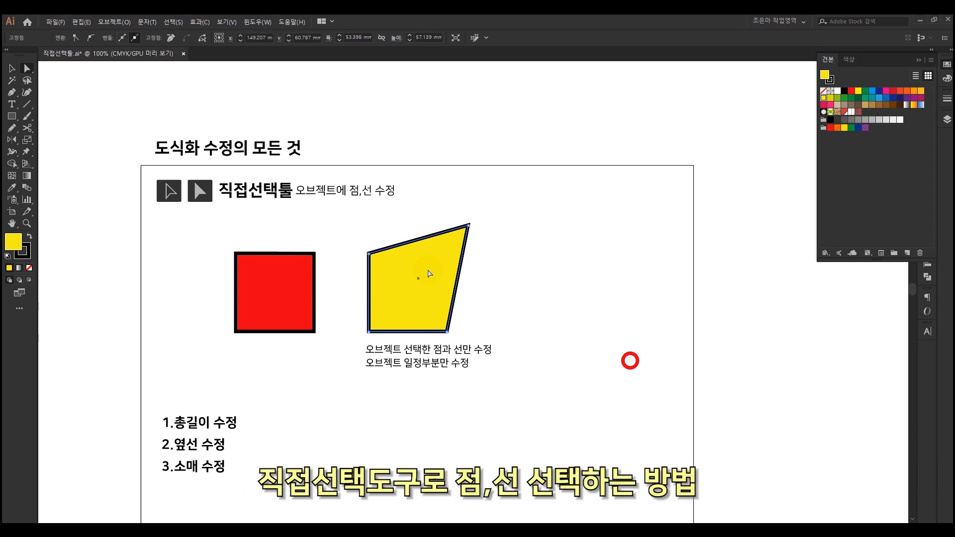
click(206, 211)
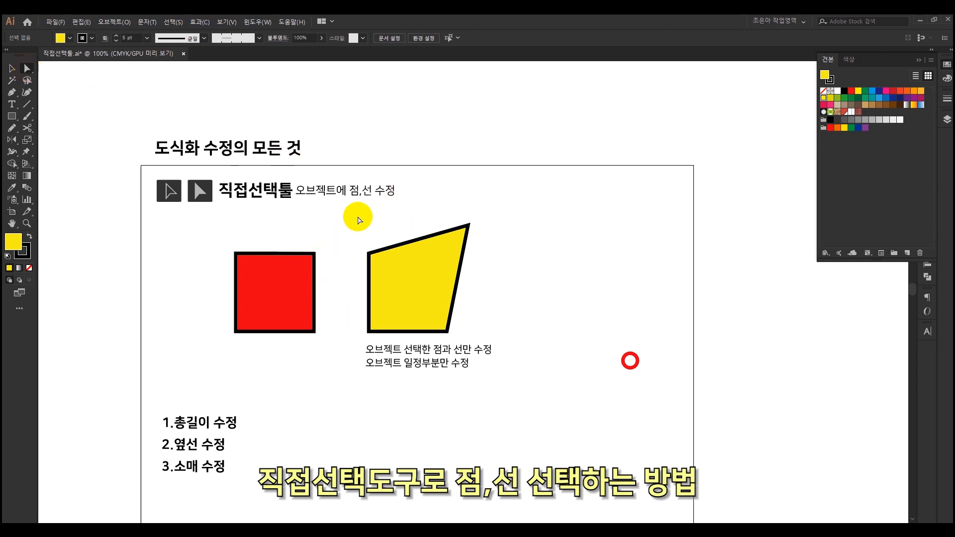
Select the yellow quadrilateral's upper-left and upper-right anchor points individually, deselecting after each one.
click(371, 254)
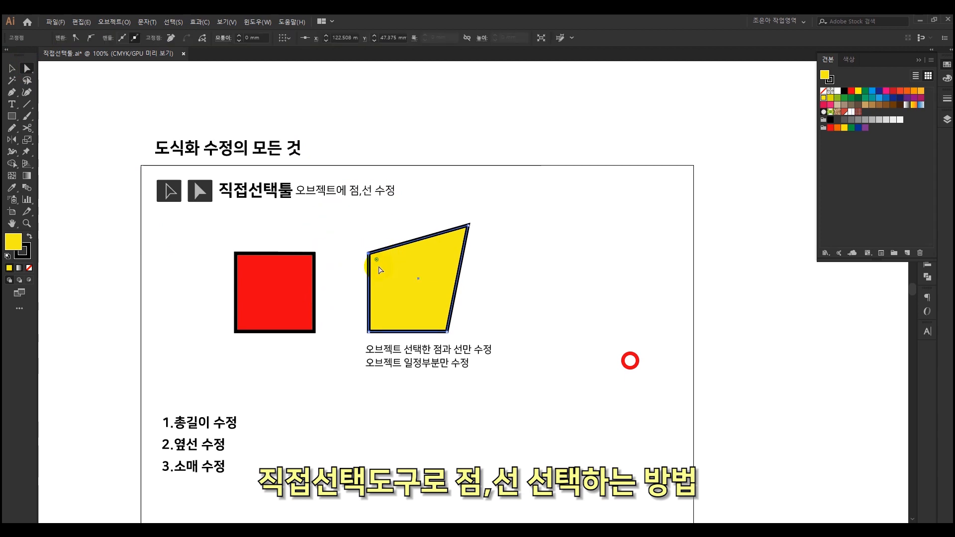
drag(381, 270, 359, 229)
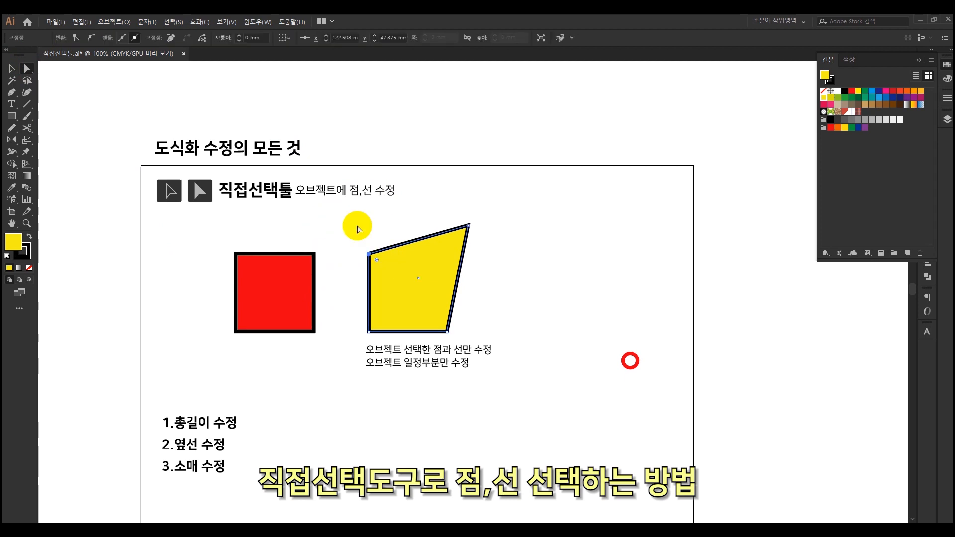
click(358, 227)
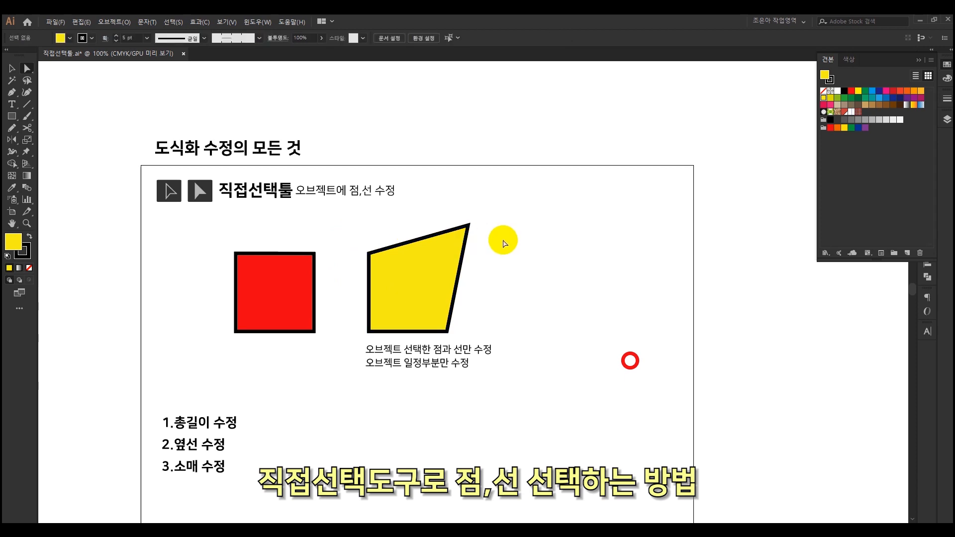
click(468, 227)
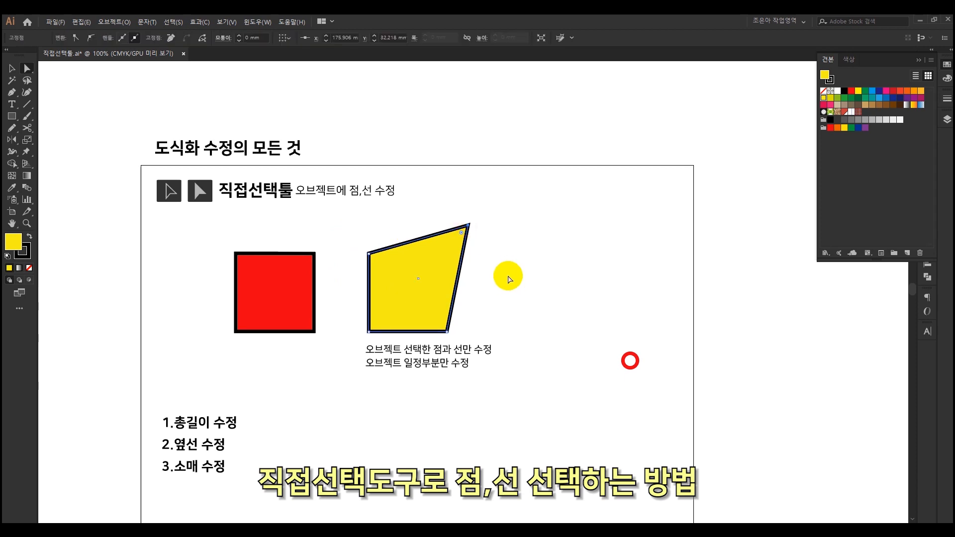
click(494, 237)
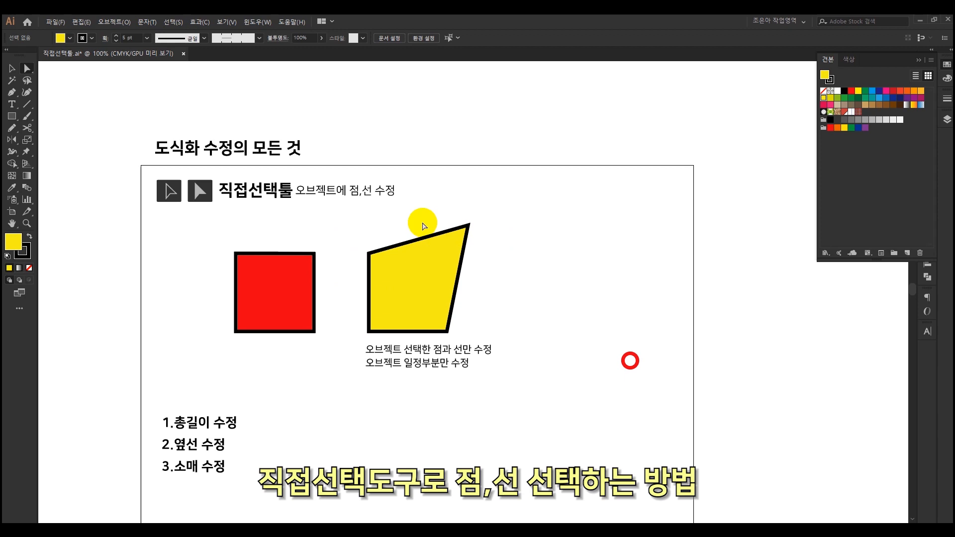
Marquee-select the yellow quadrilateral's two upper anchor points together and its top edge alone, deselecting after each.
drag(351, 218, 481, 272)
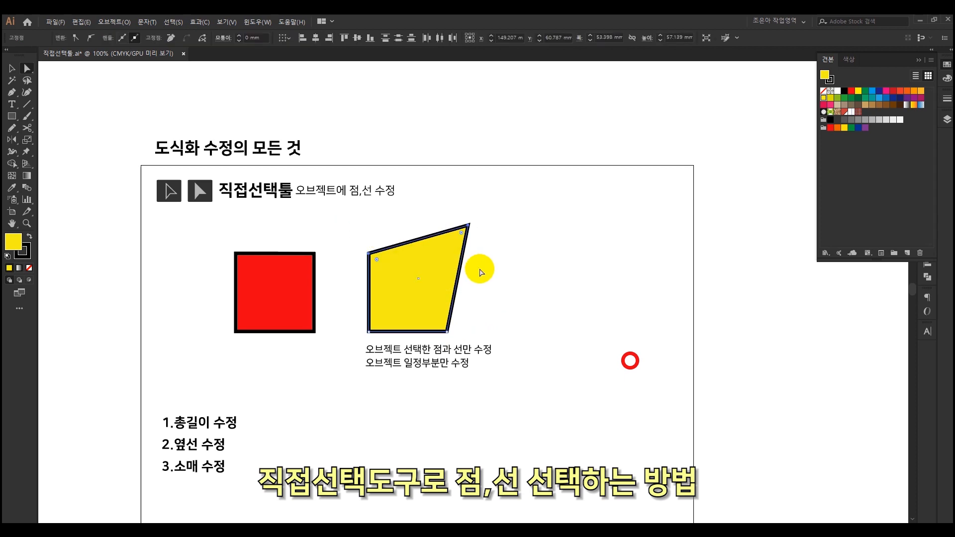
click(480, 272)
drag(407, 219, 431, 281)
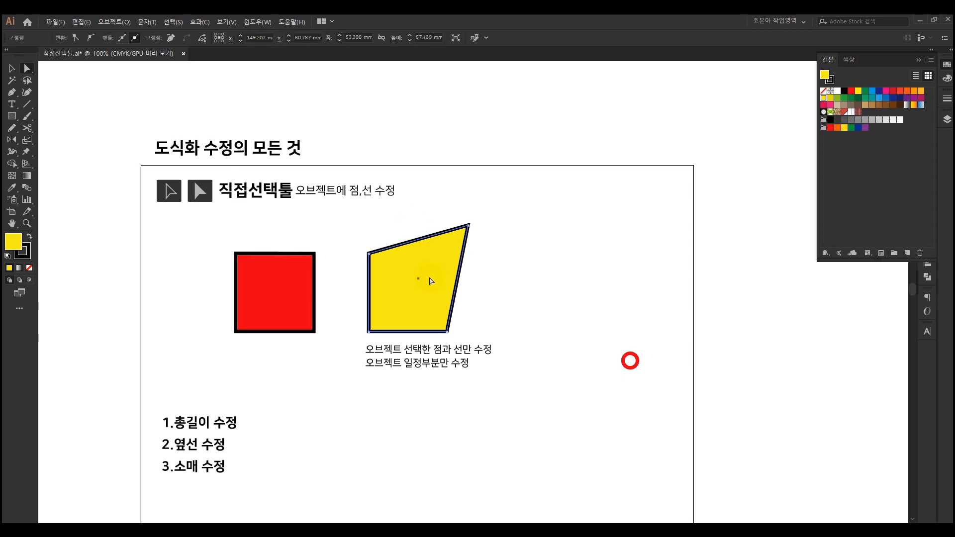
click(501, 262)
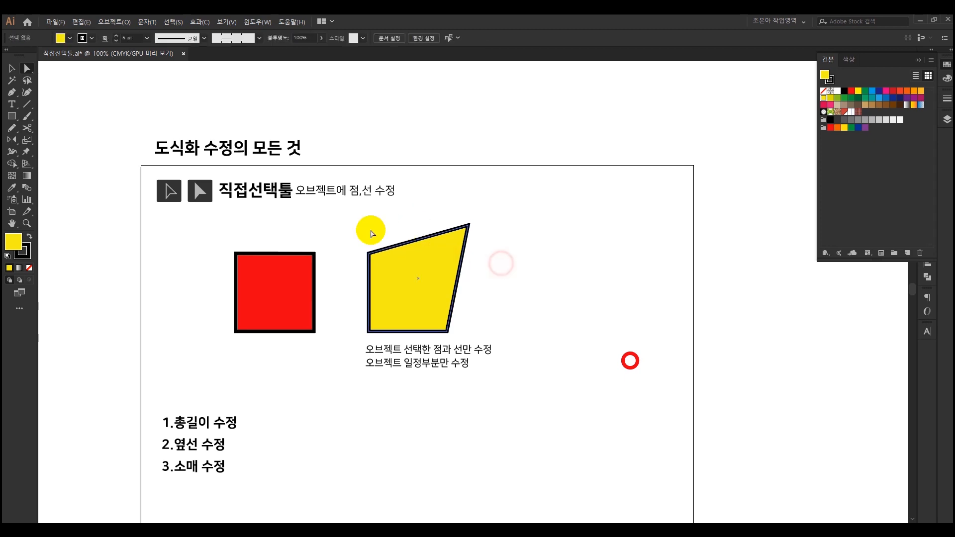
Select the yellow quadrilateral's upper-left and lower-left anchor points one at a time with the Direct Selection tool, and deselect.
click(370, 256)
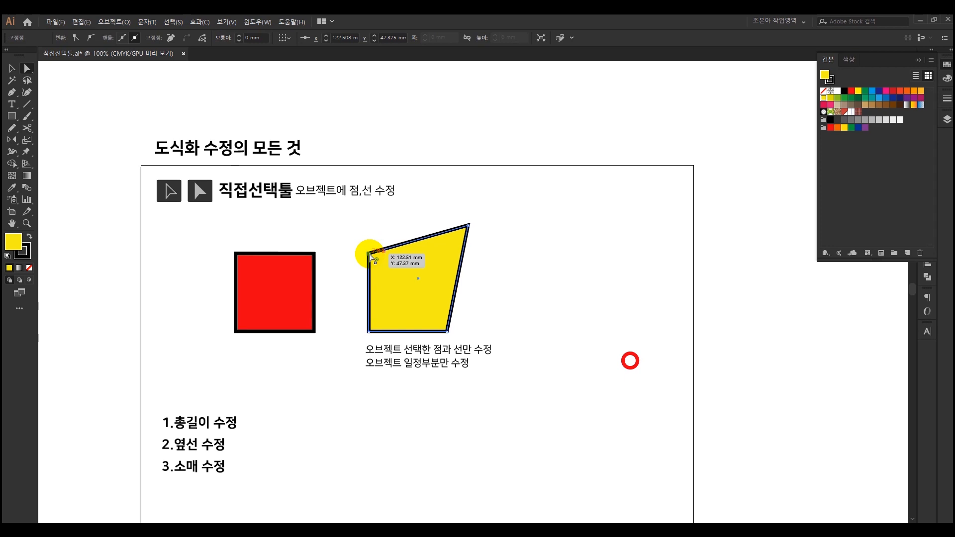
click(351, 277)
click(370, 332)
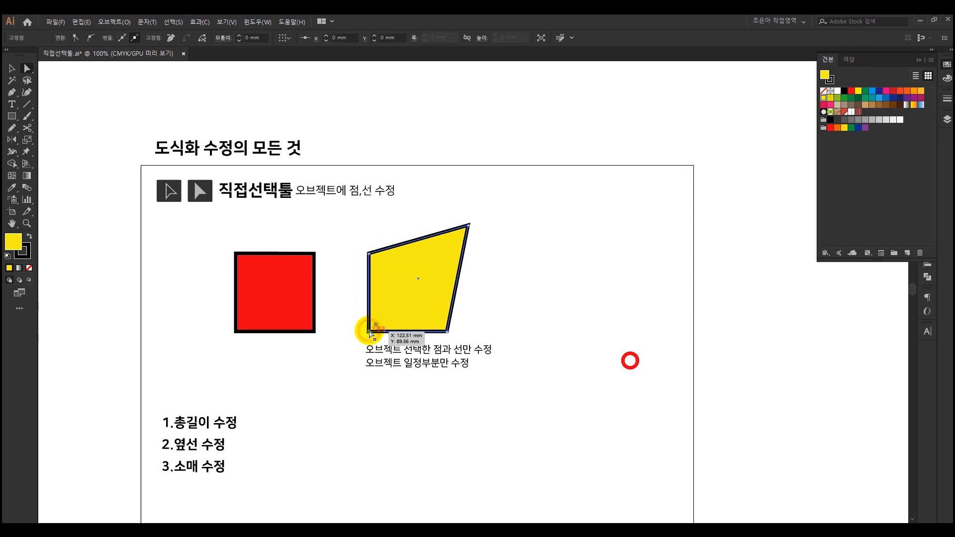
scroll(403, 334, up, 2)
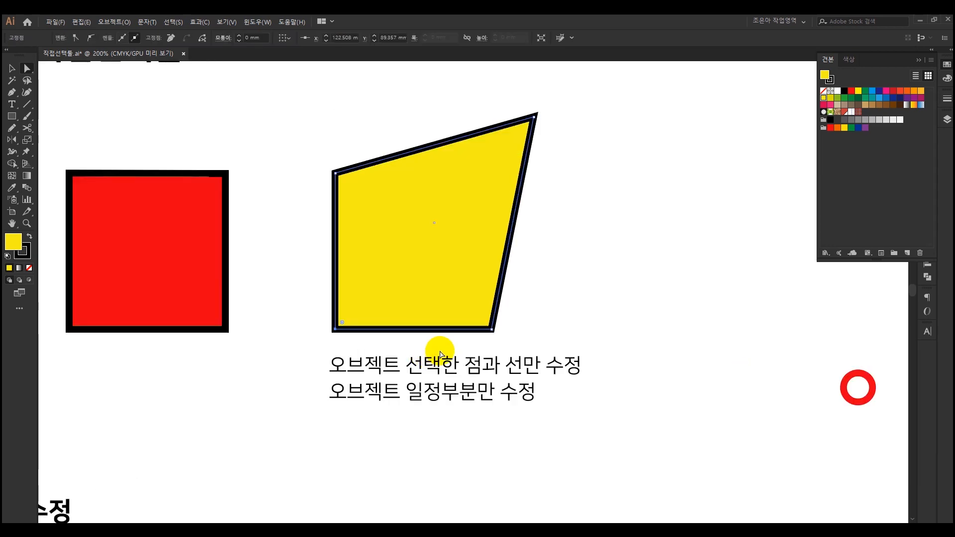
drag(429, 339, 410, 359)
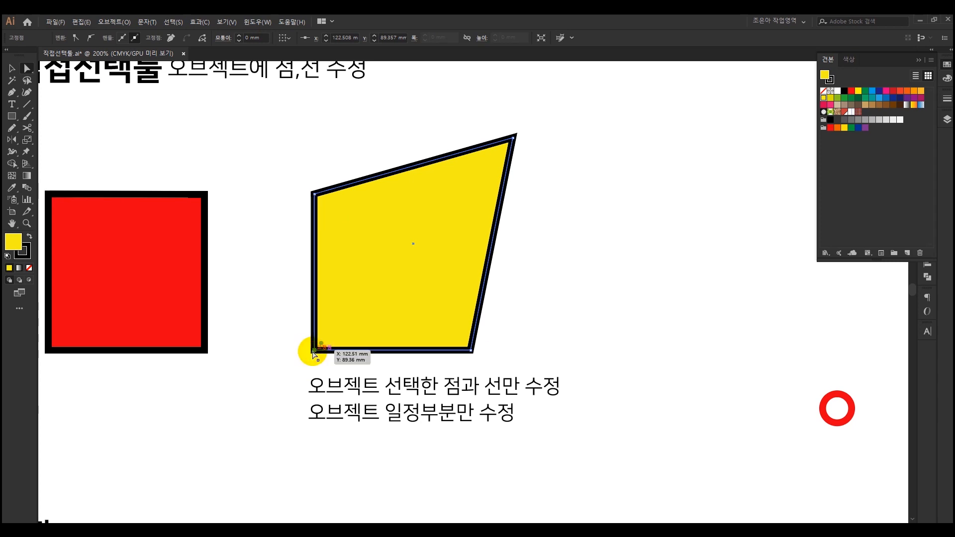
click(605, 255)
Marquee-select the yellow quadrilateral's two right-hand anchor points, delete them, and undo the deletion.
drag(553, 101, 458, 366)
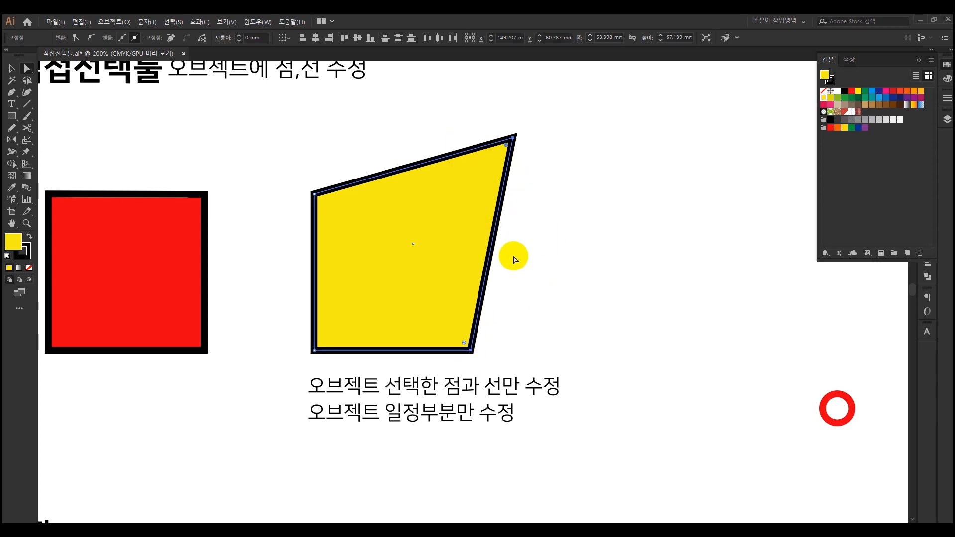
key(Delete)
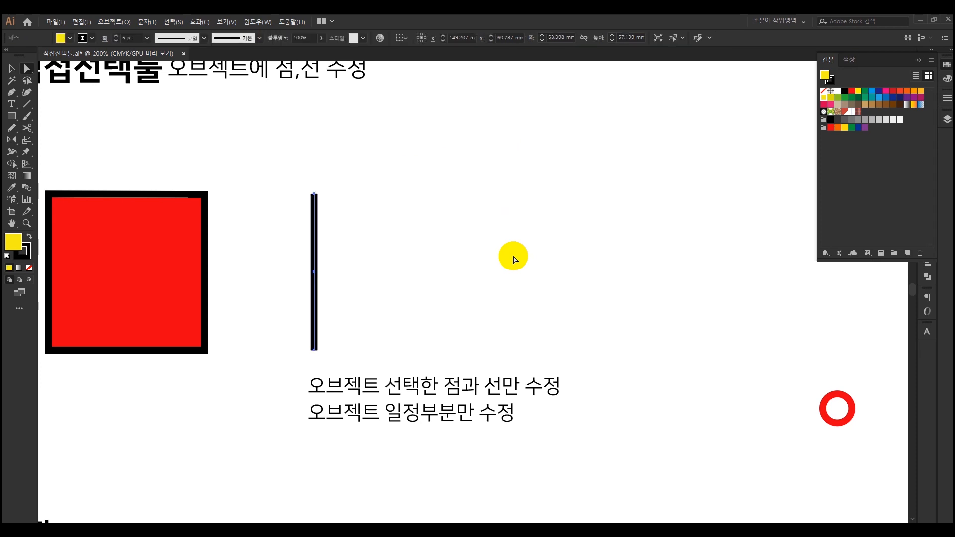
key(ctrl+z)
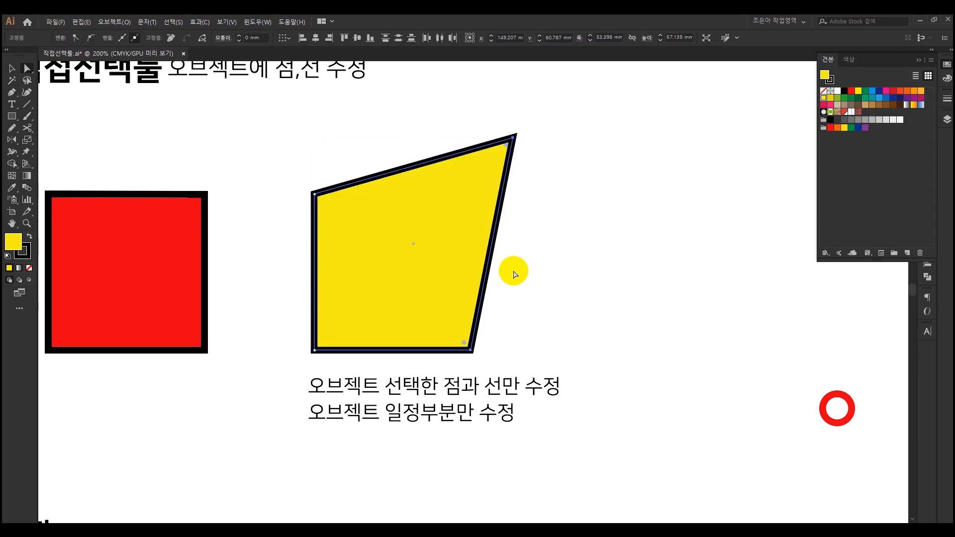
Marquee-select only the yellow quadrilateral's upper-right anchor point, delete it, and undo the deletion.
drag(547, 353, 431, 115)
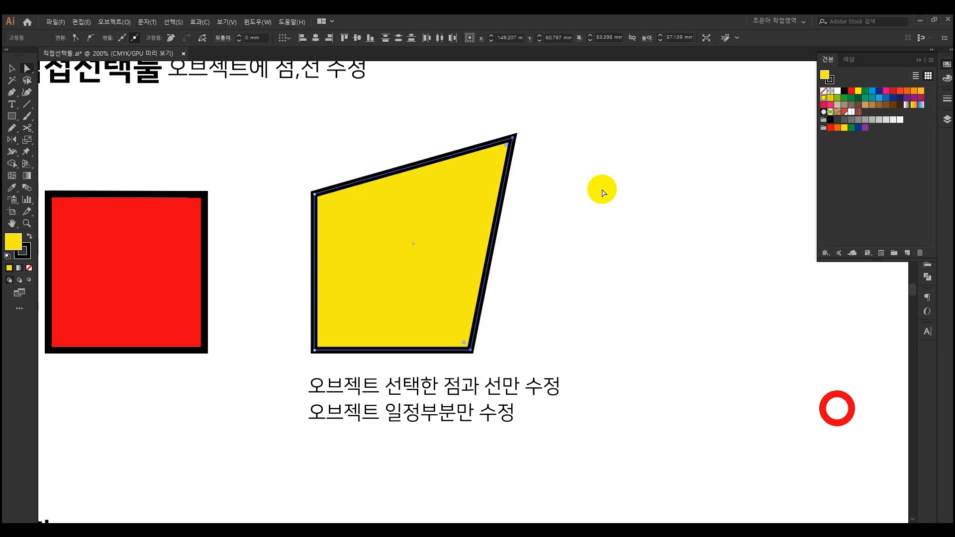
drag(608, 244, 449, 86)
key(Delete)
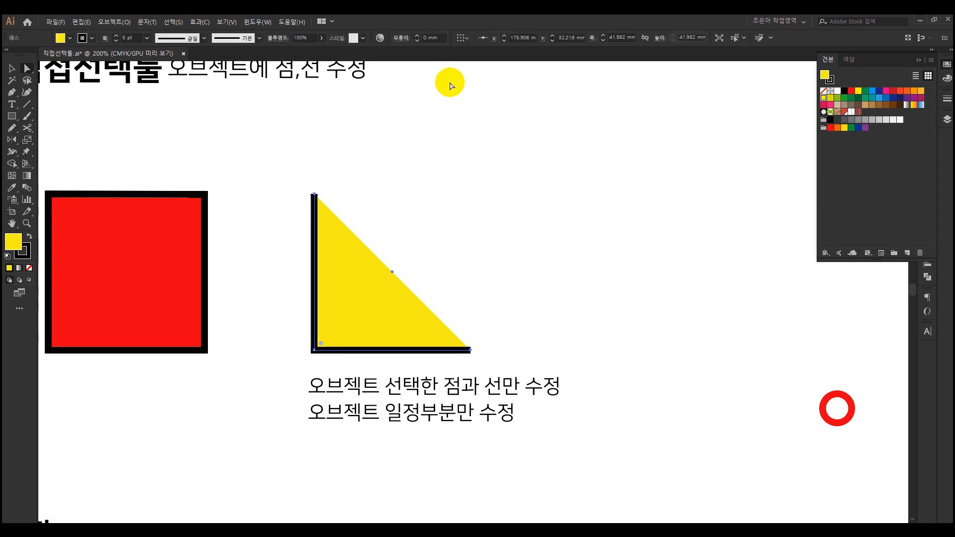
key(ctrl+z)
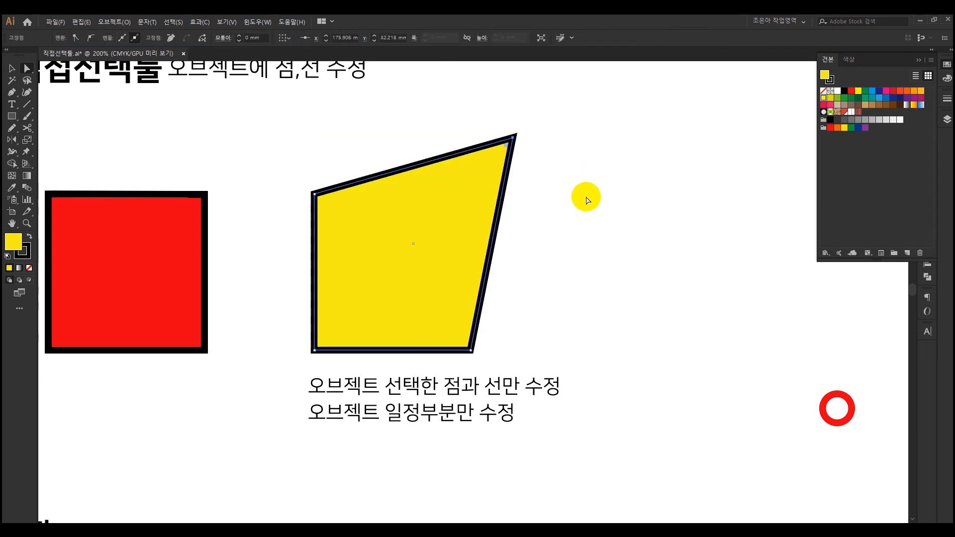
Pick the yellow quadrilateral's upper-right anchor point directly, delete it, undo the deletion, and deselect.
click(586, 197)
click(513, 139)
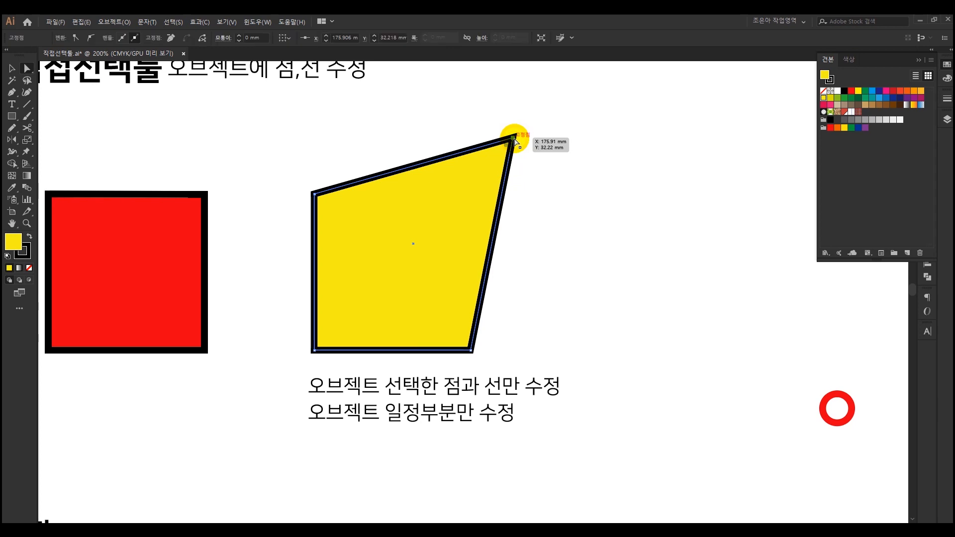
key(Delete)
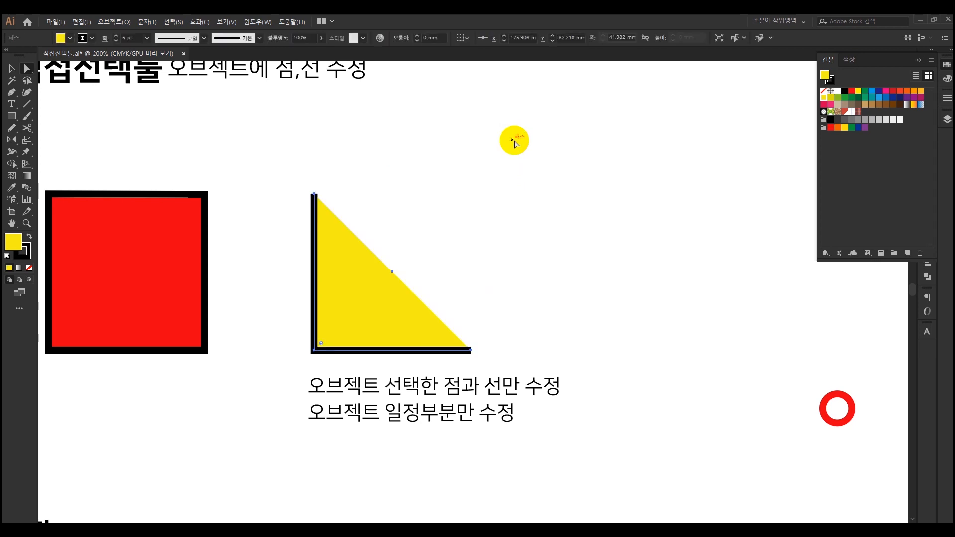
key(ctrl+z)
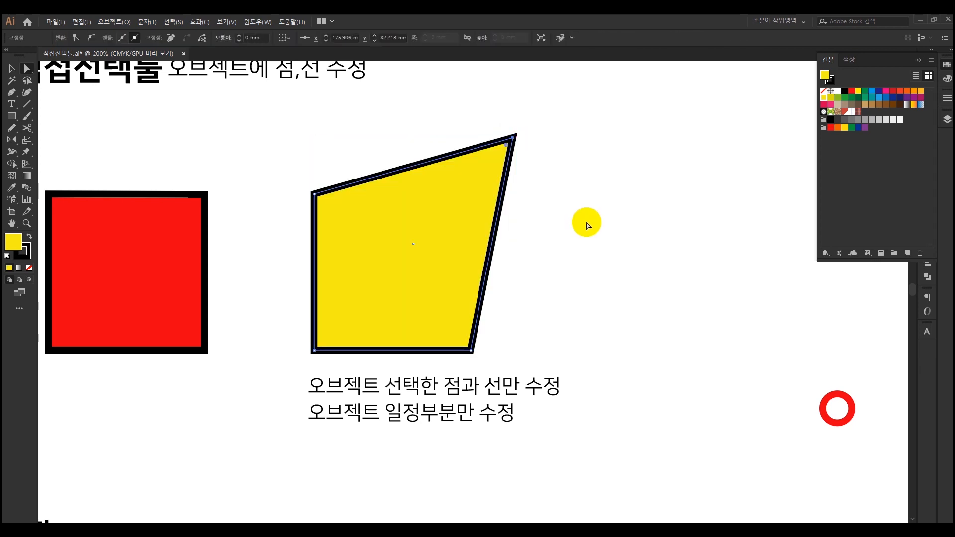
click(586, 228)
Pull the red square's upper-right anchor point outward to about X 108.8 mm, Y 34.4 mm, and deselect.
drag(237, 326, 326, 348)
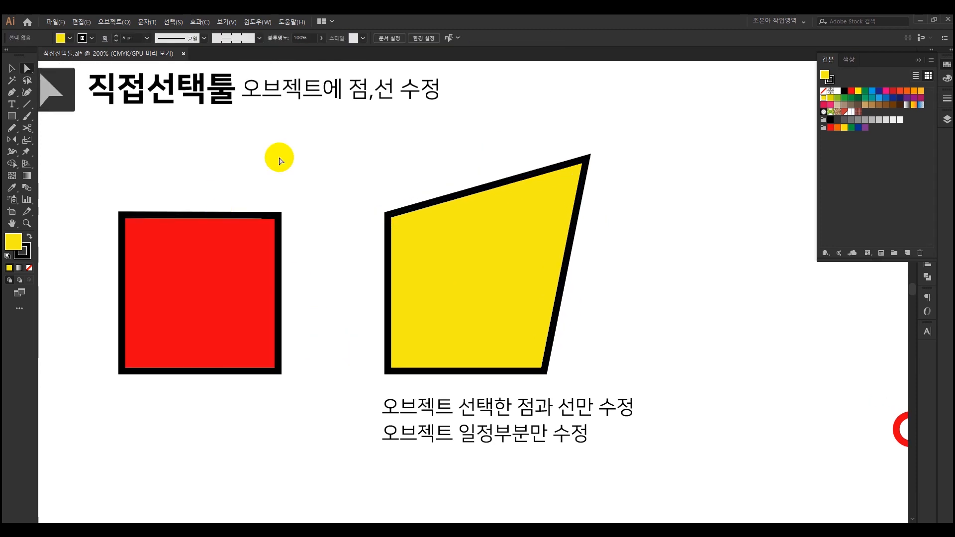
click(278, 217)
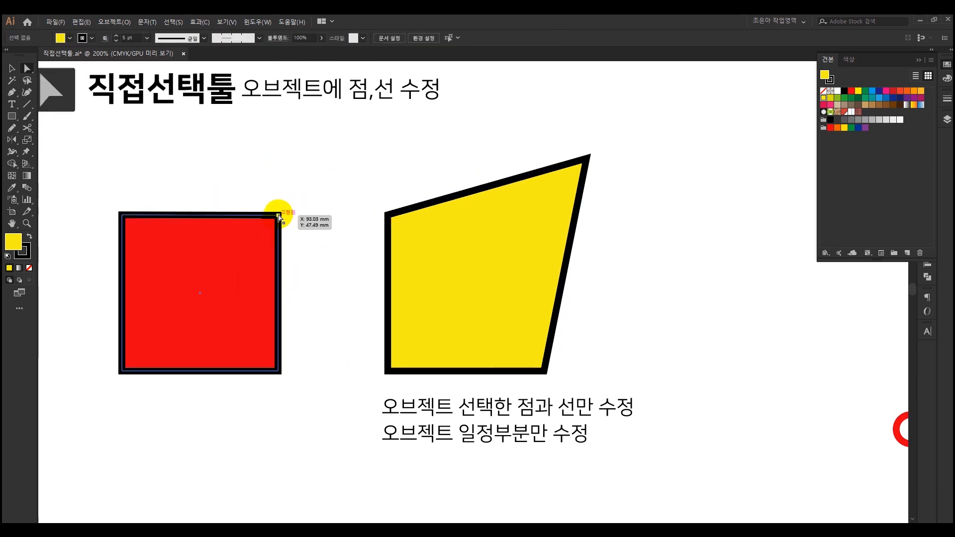
drag(278, 217, 338, 169)
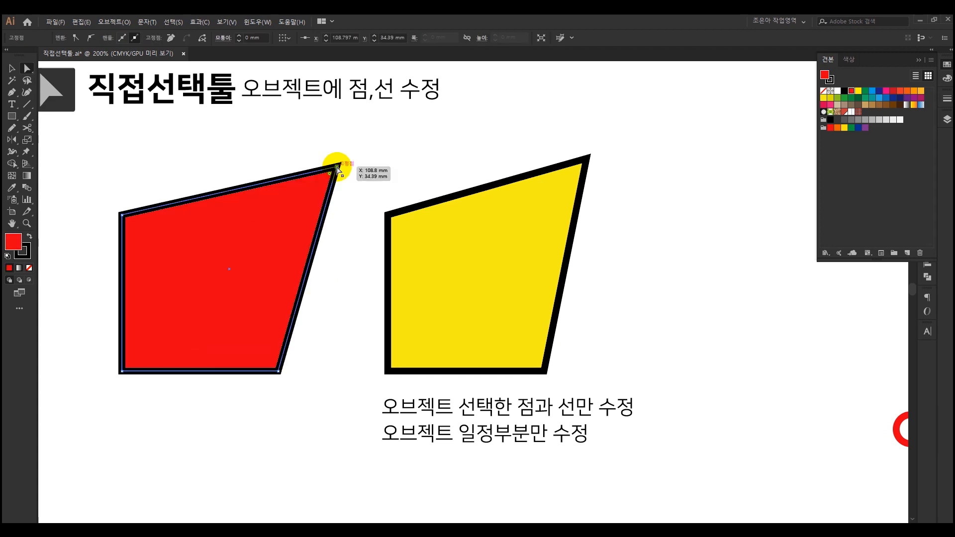
drag(337, 169, 337, 169)
click(335, 245)
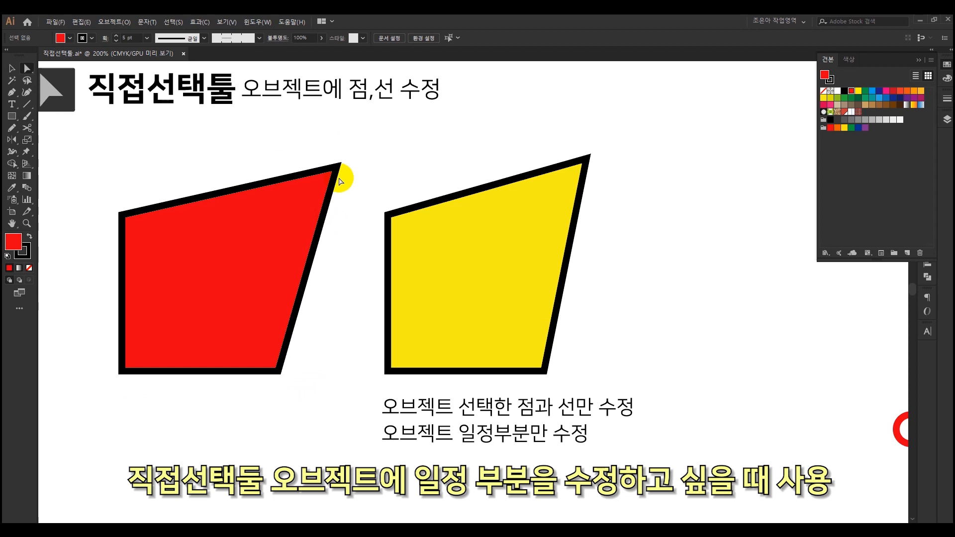
Go to the "1.총길이 수정" artboard and marquee-select the whole longer wrap skirt to show its anchor points.
scroll(341, 182, down, 2)
drag(358, 402, 351, 327)
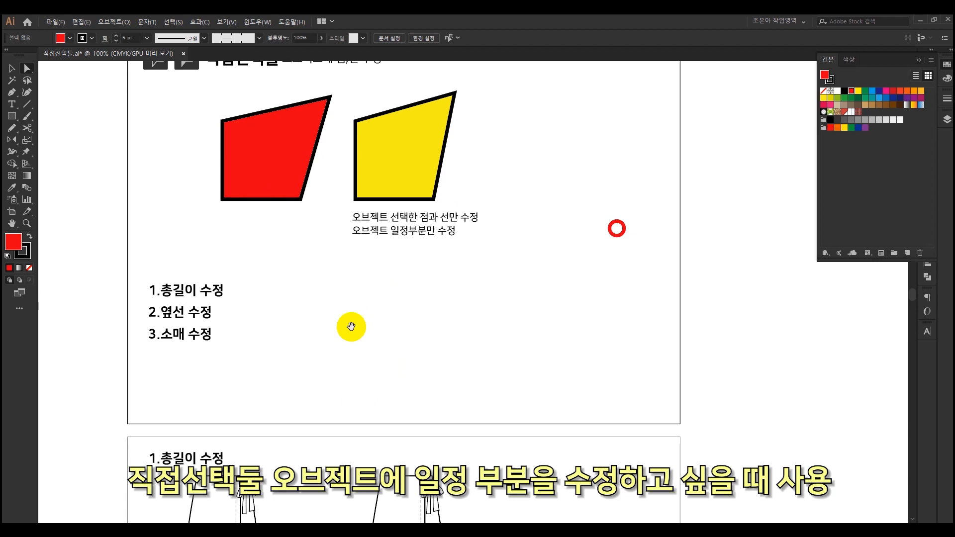
scroll(350, 327, down, 6)
scroll(320, 321, up, 1)
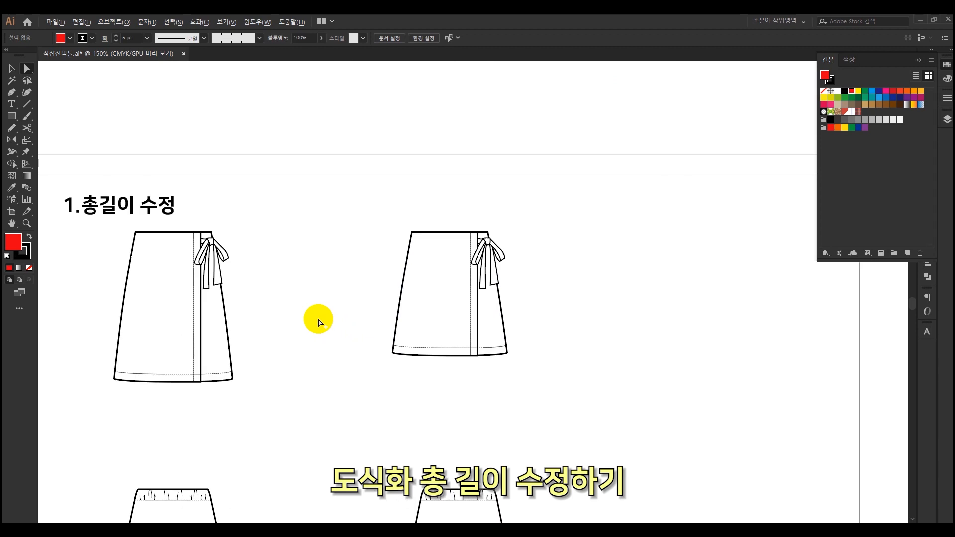
drag(301, 339, 321, 324)
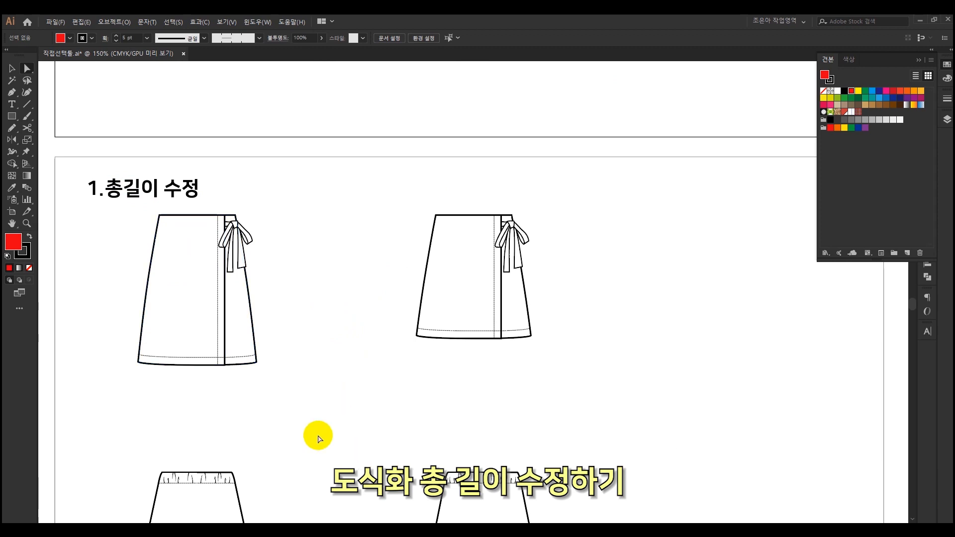
drag(295, 376, 318, 360)
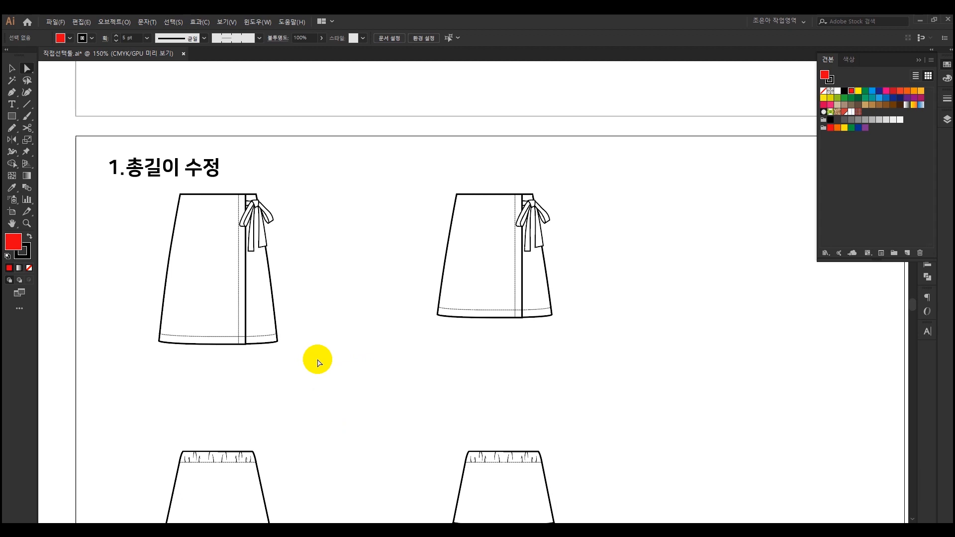
drag(119, 187, 402, 331)
click(403, 331)
drag(137, 190, 321, 389)
scroll(167, 276, up, 1)
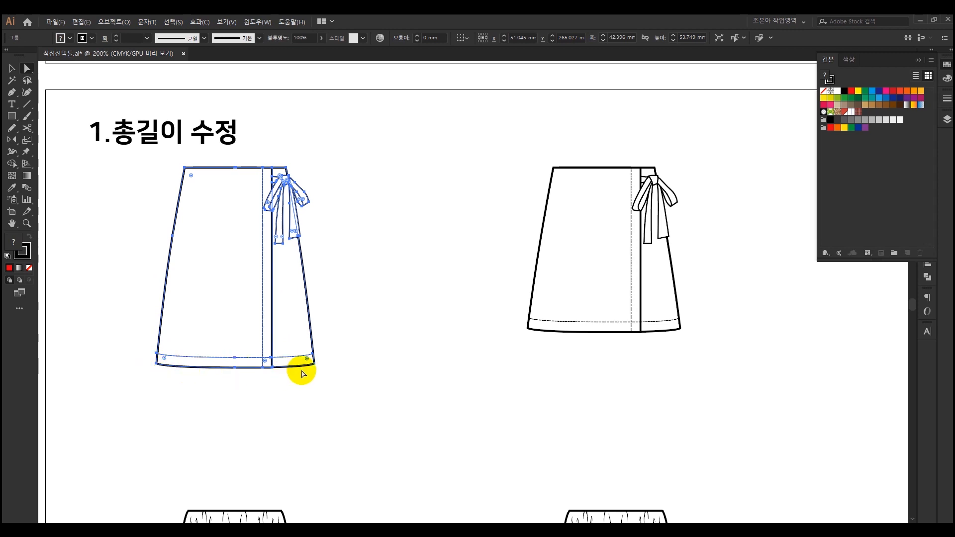
scroll(312, 354, up, 1)
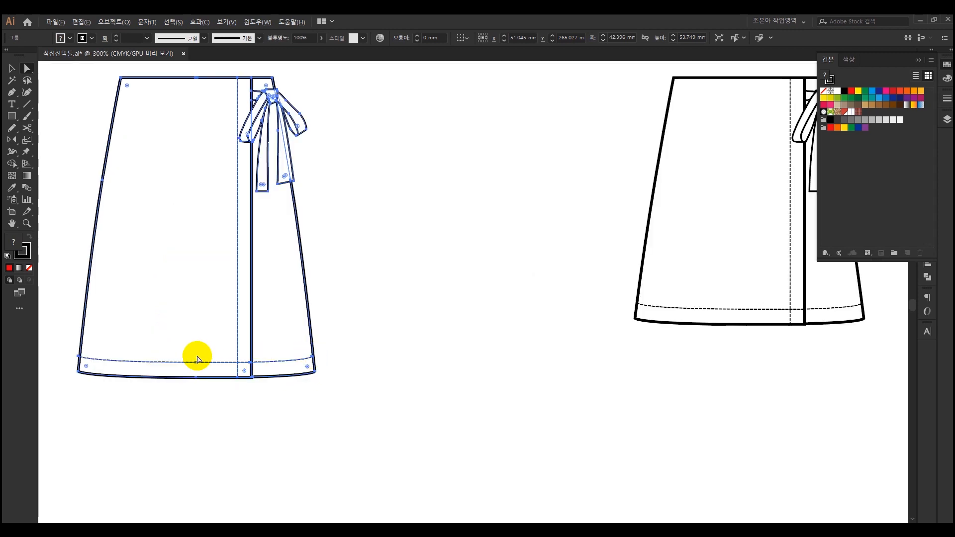
Examine the anchor points and lines of the longer skirt's hem and tie bow up close, and deselect the skirt.
drag(347, 342, 450, 376)
scroll(394, 328, down, 1)
scroll(363, 241, up, 3)
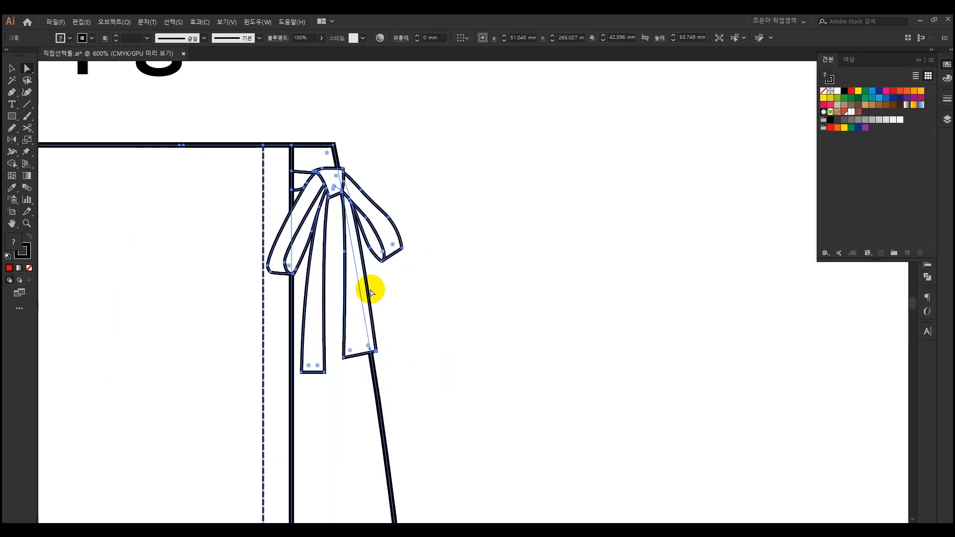
scroll(380, 239, down, 2)
scroll(381, 241, down, 1)
drag(426, 311, 382, 286)
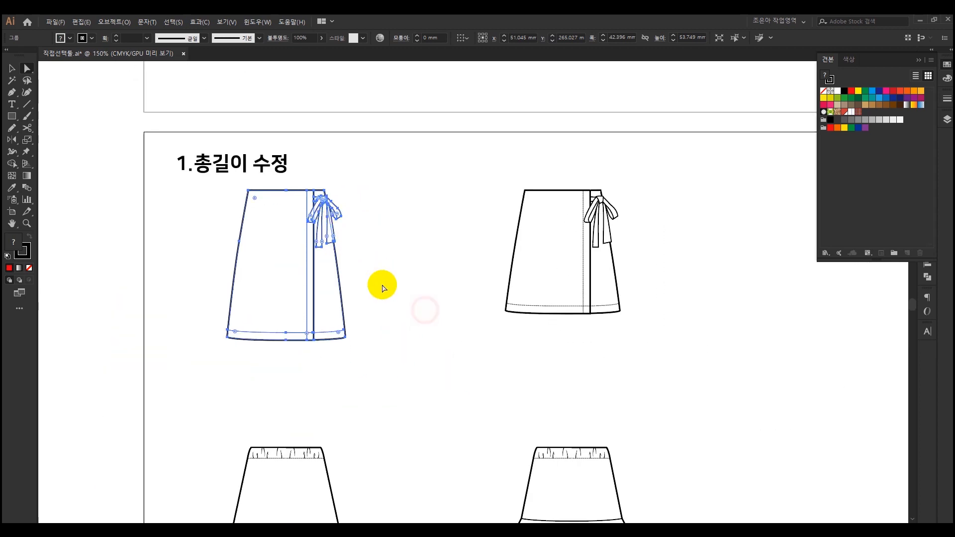
scroll(382, 286, up, 1)
click(383, 285)
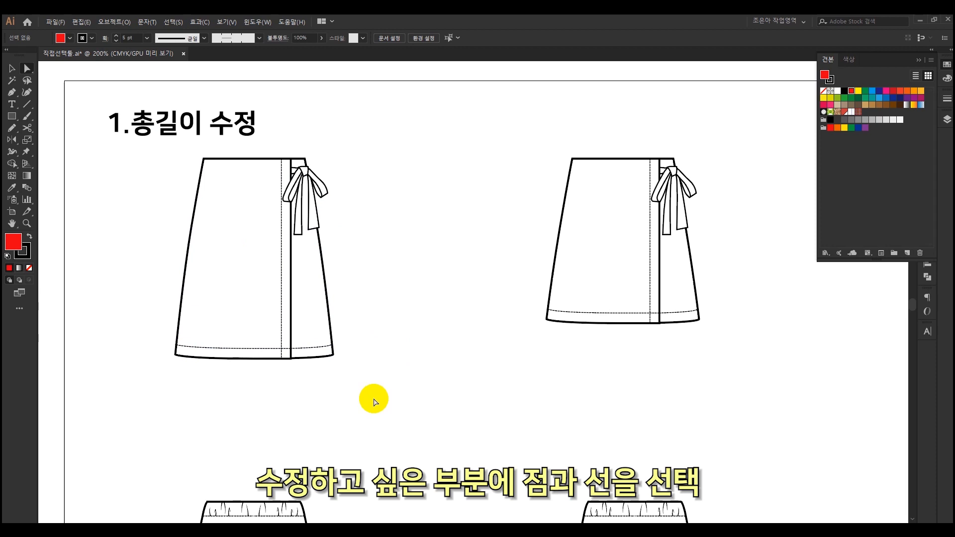
Marquee-select the longer skirt's hem anchor points and stitch line, nudge them up until the skirt is about 43.2 mm high, and deselect.
drag(160, 320, 365, 380)
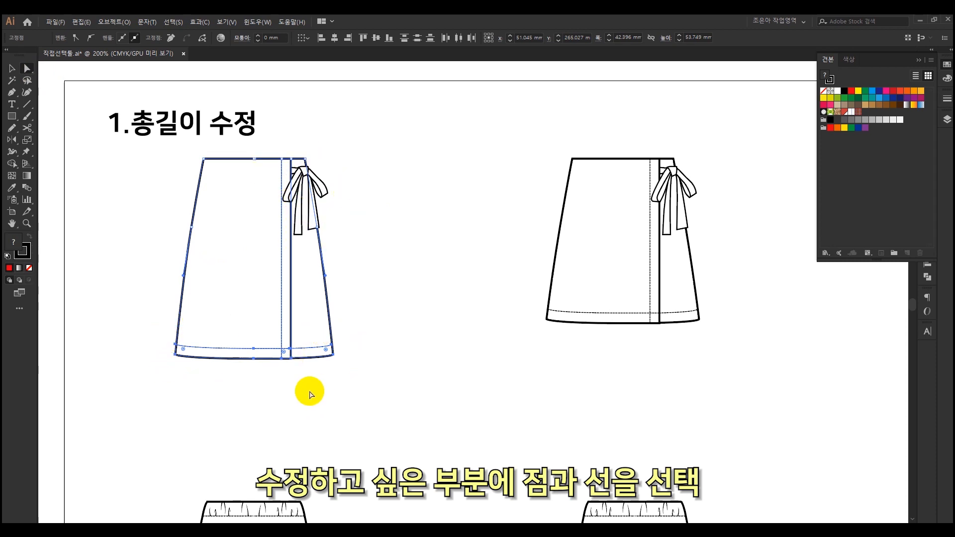
key(Up)
key(Up)
key(Up)
key(Up)
key(Up)
key(Up)
key(Up)
key(Up)
key(Up)
key(Up)
key(Up)
key(Up)
key(Up)
key(Up)
key(Up)
key(Up)
key(Up)
key(Up)
key(Up)
key(Up)
key(Up)
key(Up)
key(Up)
key(Down)
key(Down)
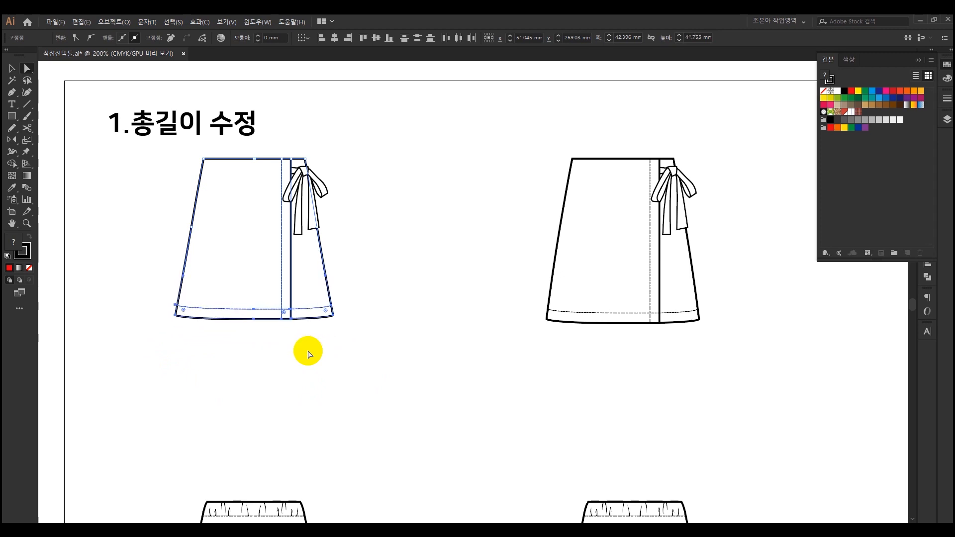
scroll(274, 254, up, 1)
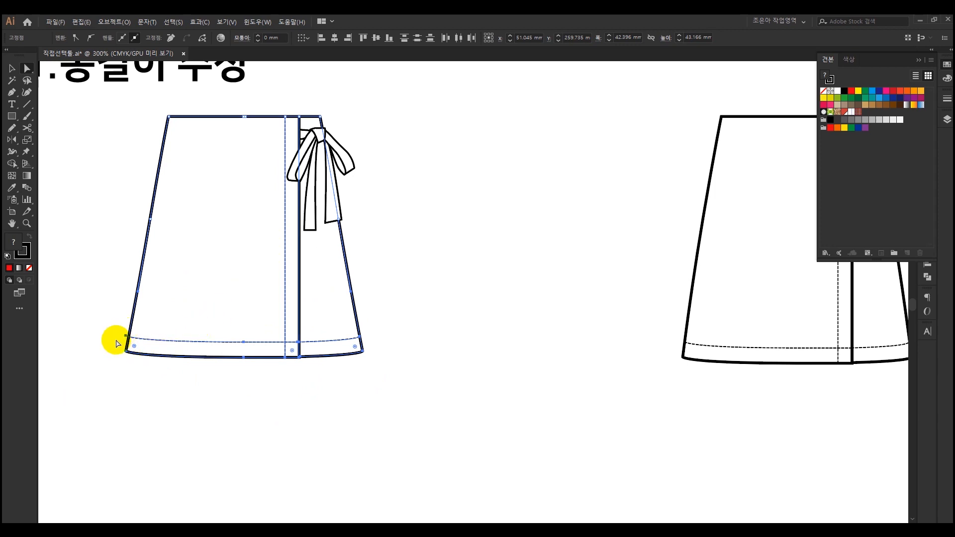
click(100, 339)
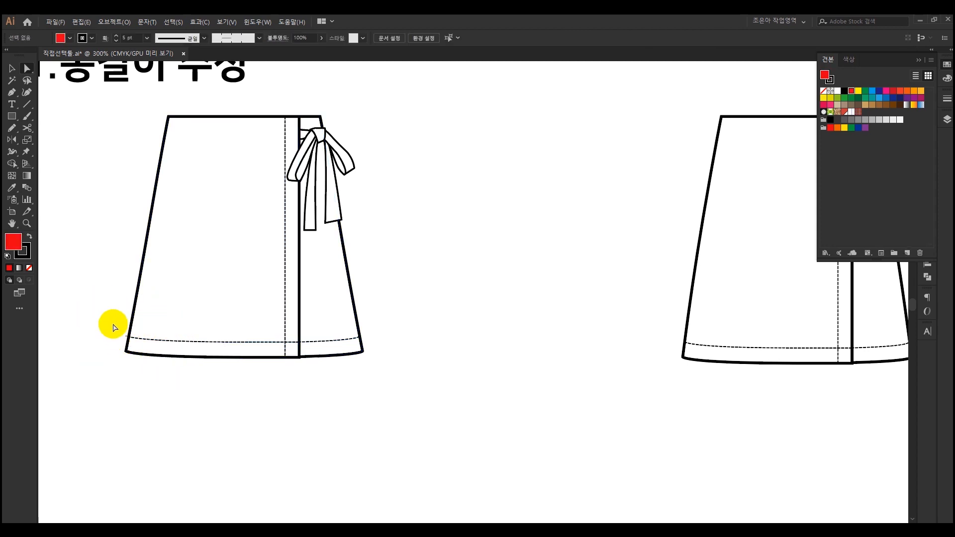
Nudge the shortened skirt's left and right hem corner points inward two steps each to about 41 mm hem width, and deselect.
drag(113, 325, 138, 376)
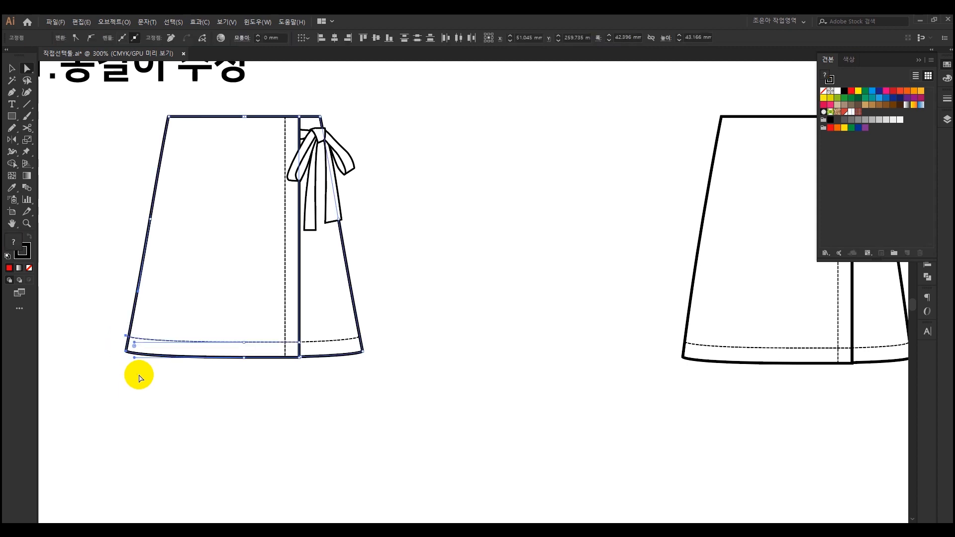
key(Right)
key(Right)
drag(371, 369, 352, 325)
key(Left)
key(Left)
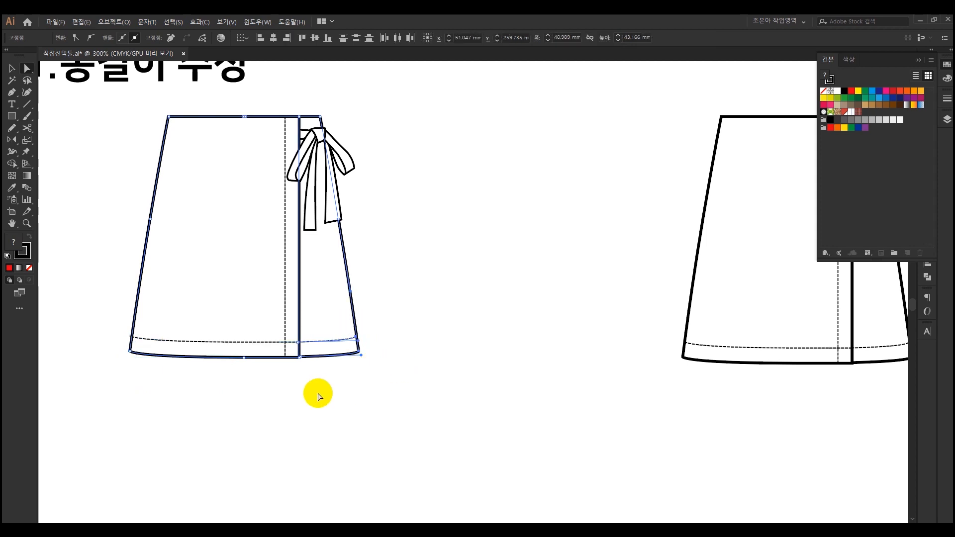
click(319, 397)
Move the left end point of the dashed hem stitch line inward onto the skirt's side line, and deselect.
alt+scroll(114, 337, up, 5)
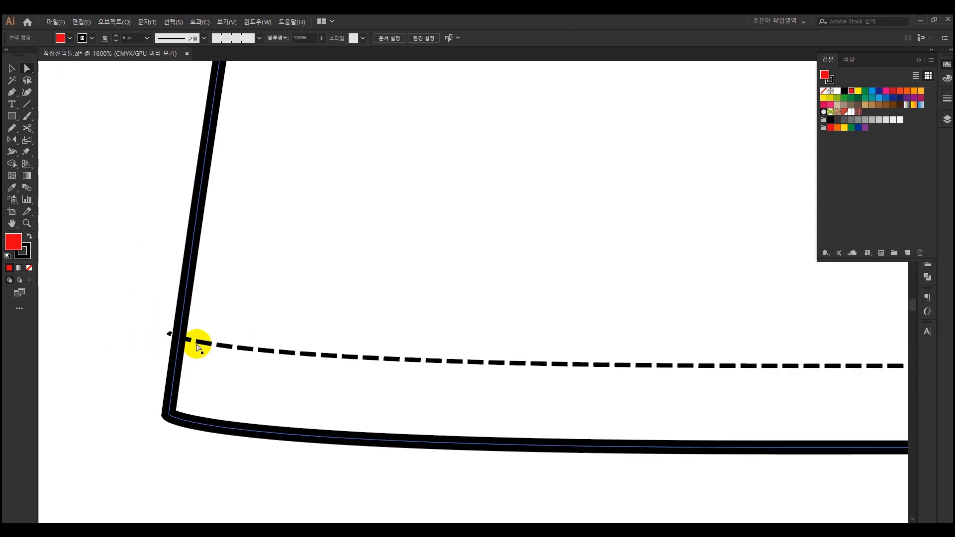
click(169, 332)
drag(169, 333, 182, 336)
scroll(179, 335, down, 4)
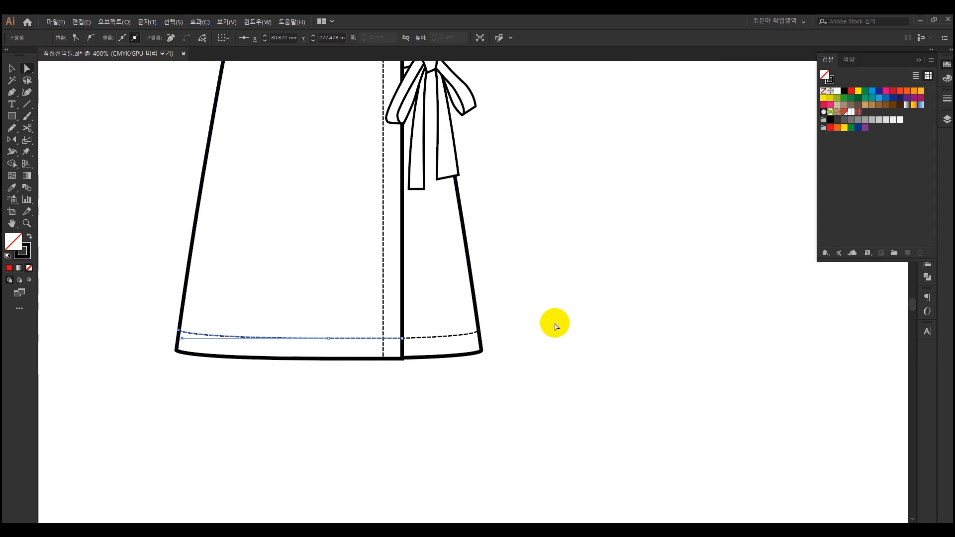
scroll(532, 338, up, 2)
click(532, 338)
scroll(533, 339, down, 4)
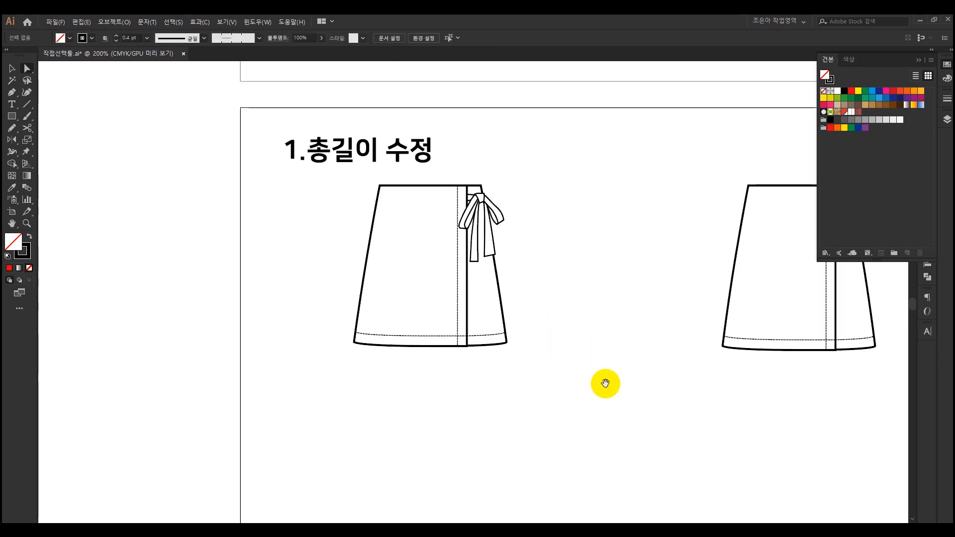
Examine the two tiered ruffle skirts and the left one's anchor points, and deselect it.
drag(553, 381, 449, 401)
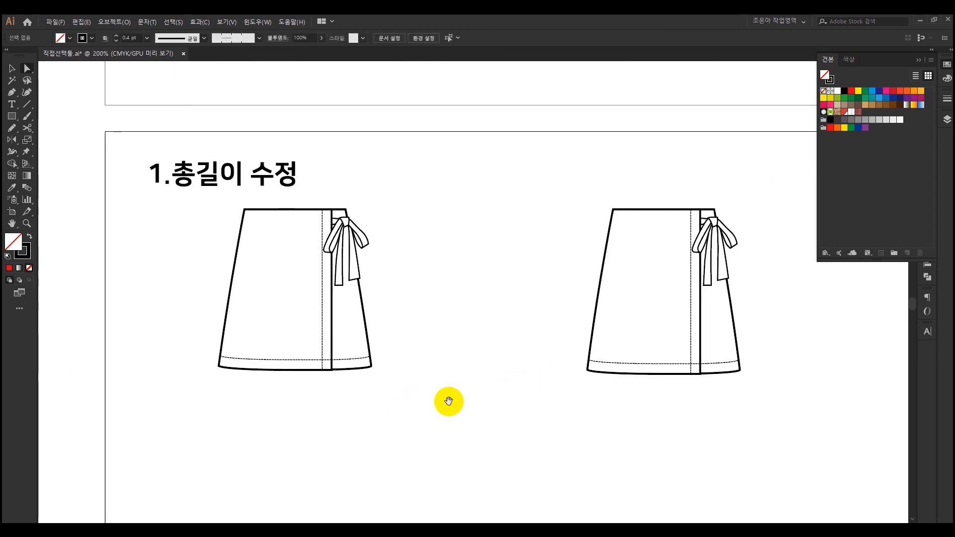
scroll(449, 388, down, 4)
scroll(352, 347, down, 2)
drag(417, 422, 409, 287)
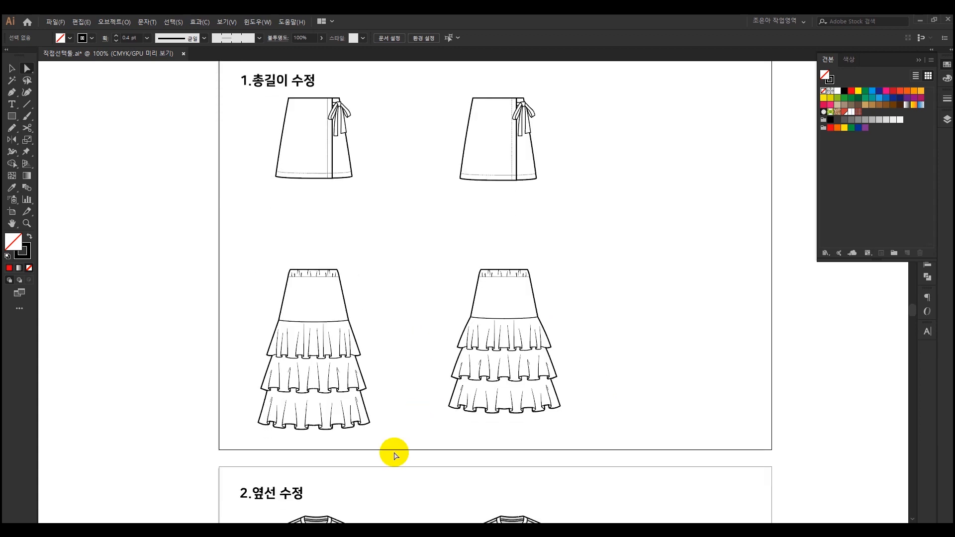
scroll(401, 450, up, 2)
scroll(404, 445, down, 2)
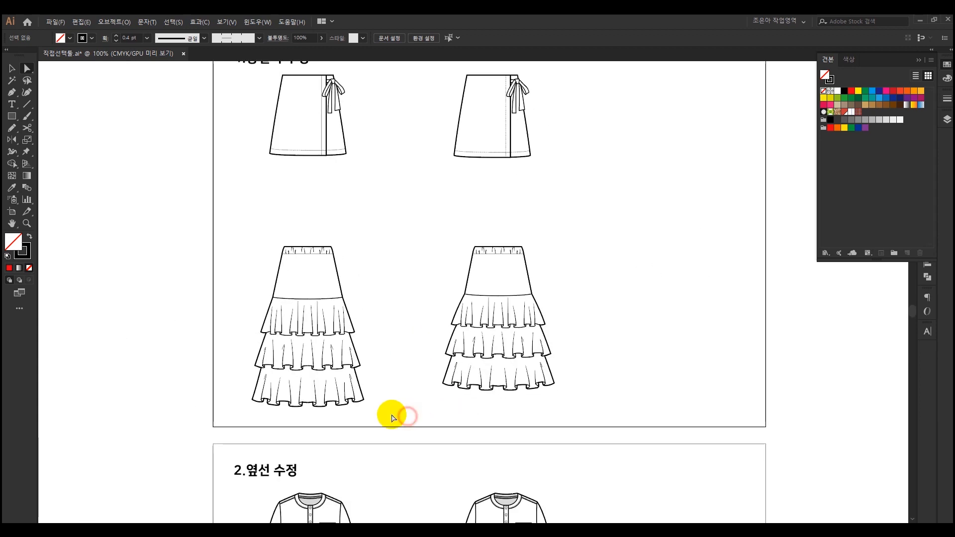
scroll(401, 414, up, 1)
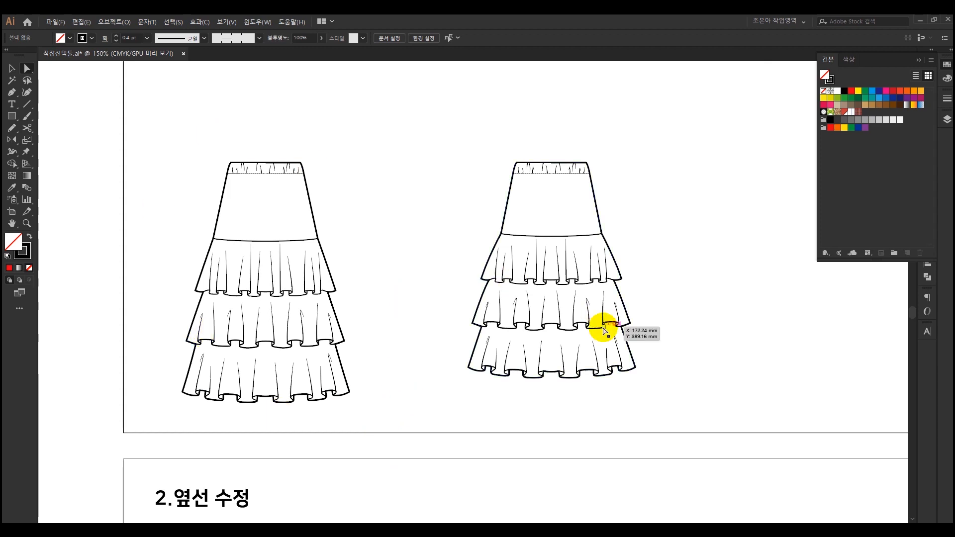
drag(161, 114, 379, 429)
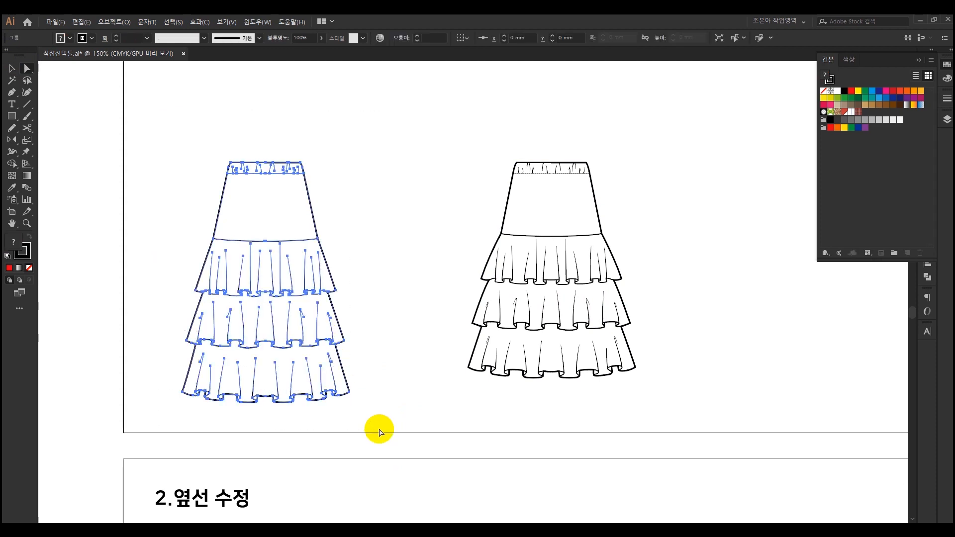
scroll(267, 402, up, 2)
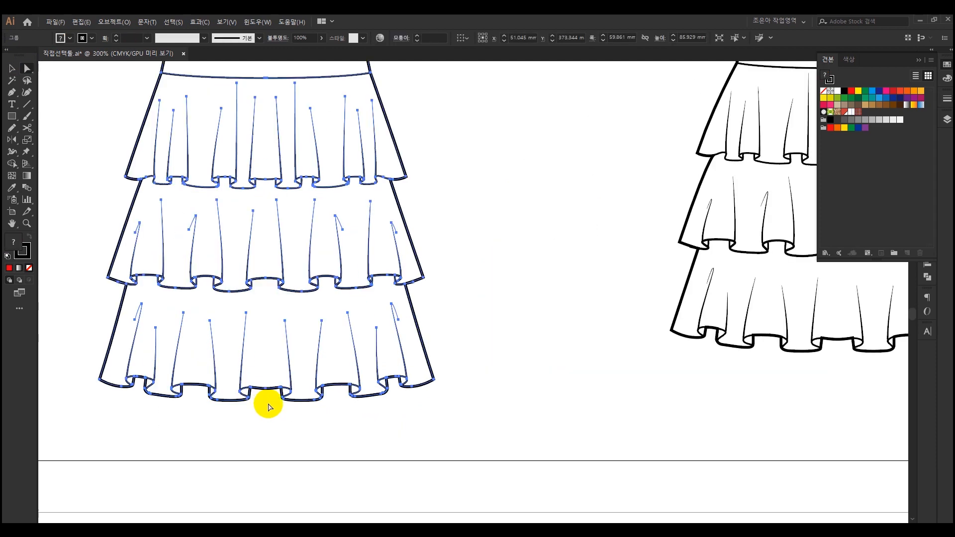
drag(450, 251, 477, 386)
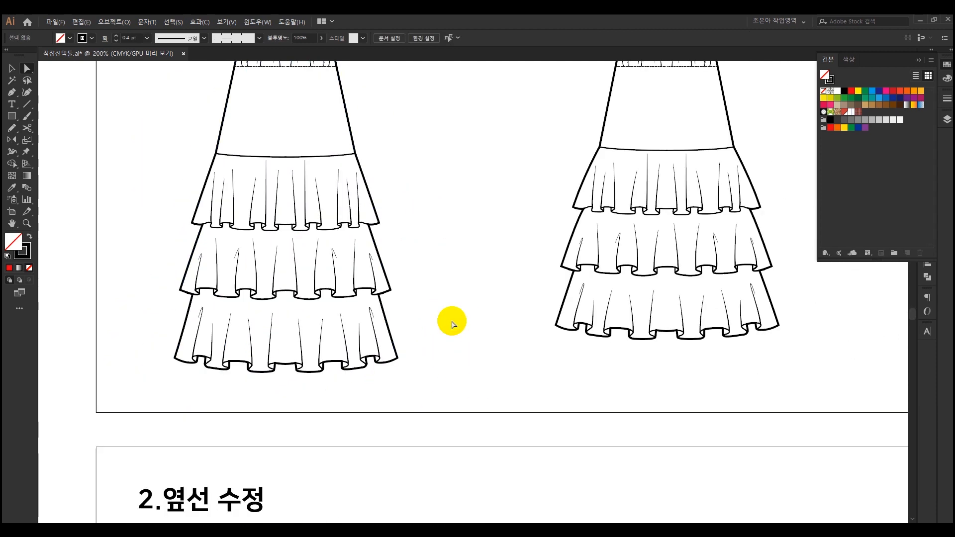
scroll(420, 360, down, 1)
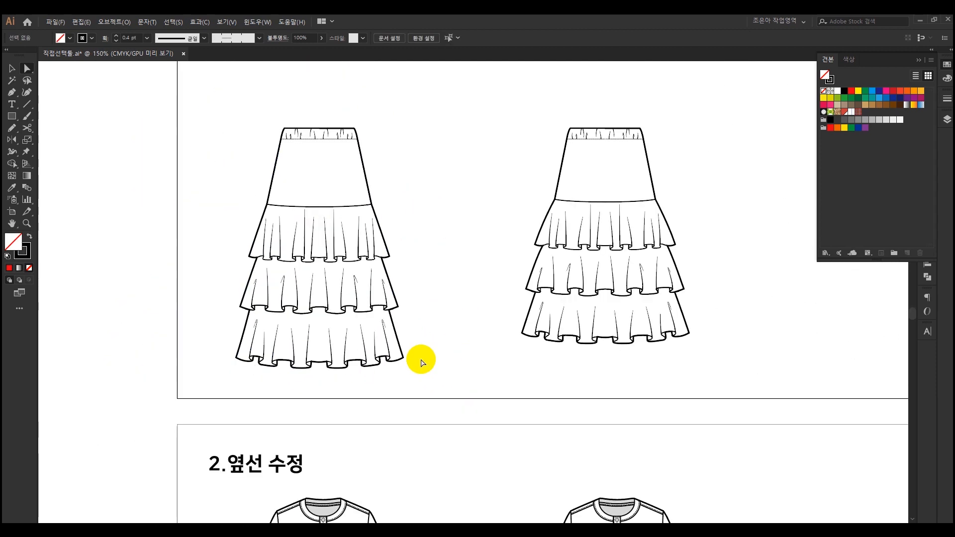
Try shortening the left tiered skirt by scaling the whole drawing to about 73.5 mm high, then undo the scaling and deselect.
click(12, 68)
drag(231, 97, 430, 388)
scroll(430, 388, down, 1)
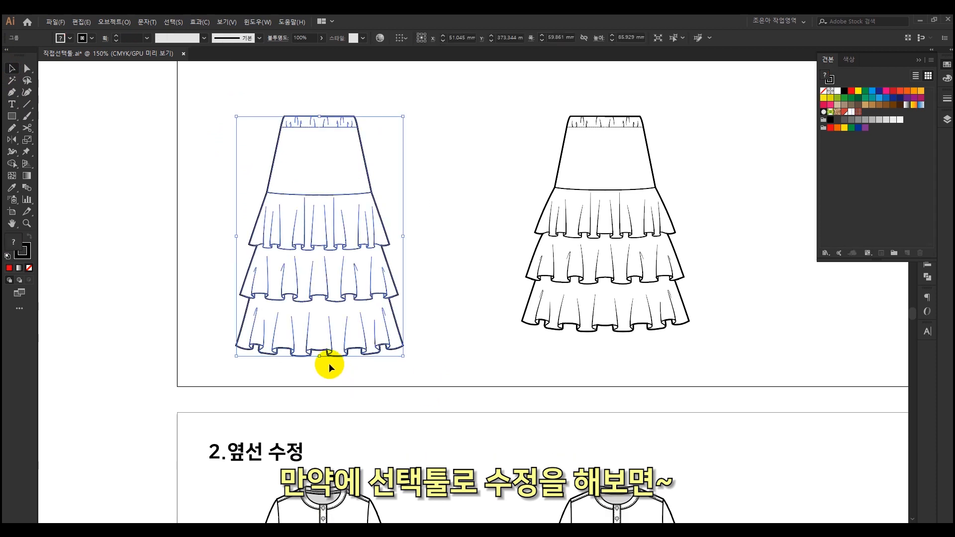
drag(321, 356, 328, 322)
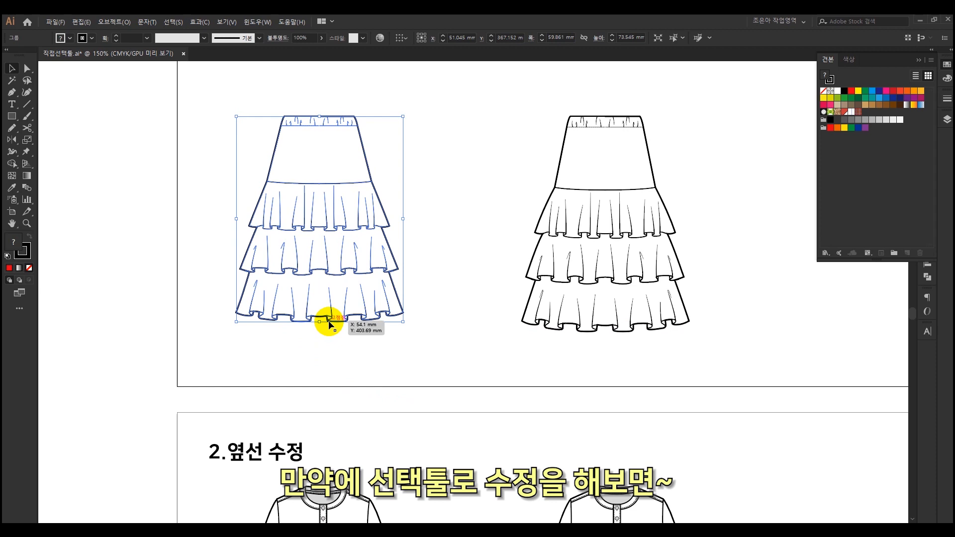
key(ctrl+z)
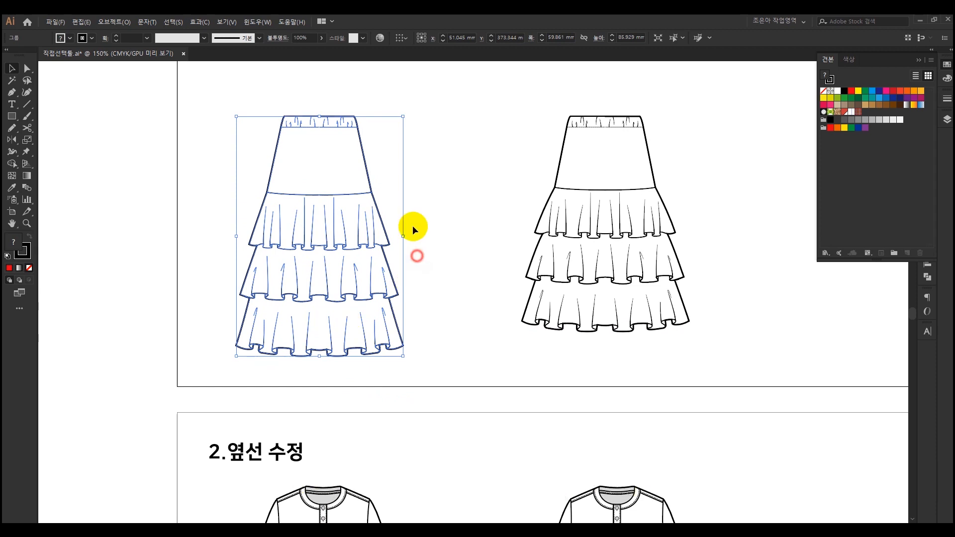
click(420, 252)
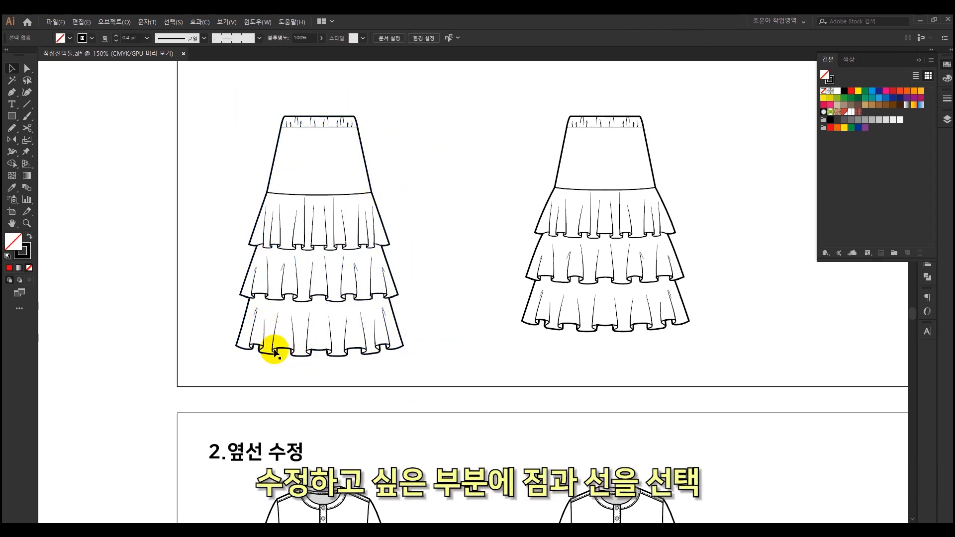
Direct-select the bottom ruffle's hem points on the left tiered skirt and nudge them up until the skirt is about 83.1 mm high.
click(28, 70)
drag(225, 339, 426, 378)
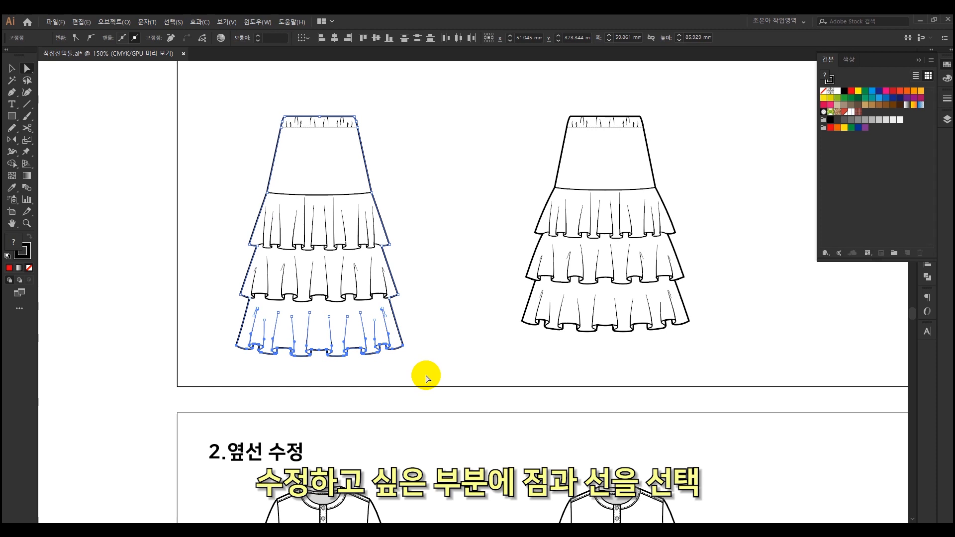
key(Up)
key(Up)
key(Up)
key(Up)
key(Up)
key(Up)
key(Up)
key(Up)
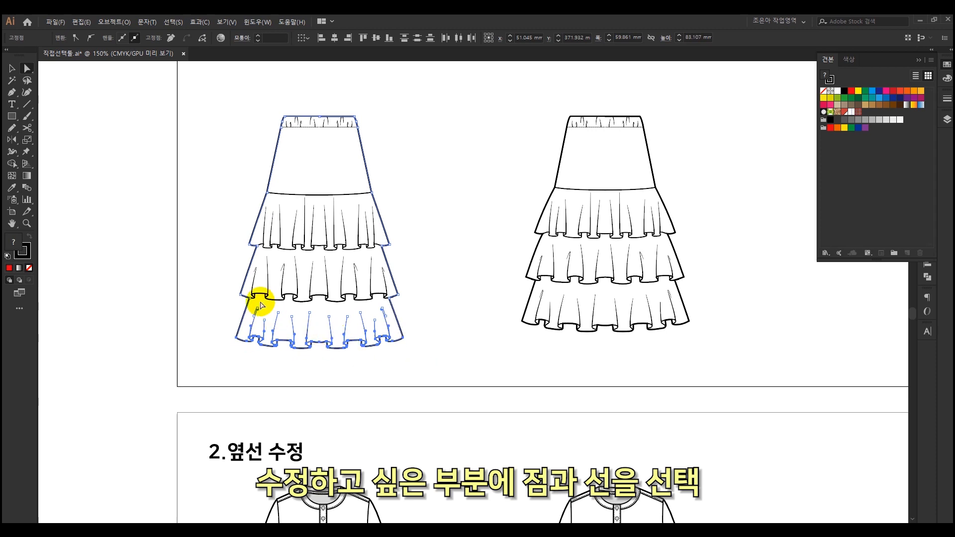
Direct-select the hem and fold points of the left skirt's two lower ruffles and nudge them up to about 79.9 mm skirt height.
drag(230, 281, 416, 314)
click(418, 313)
drag(221, 278, 443, 381)
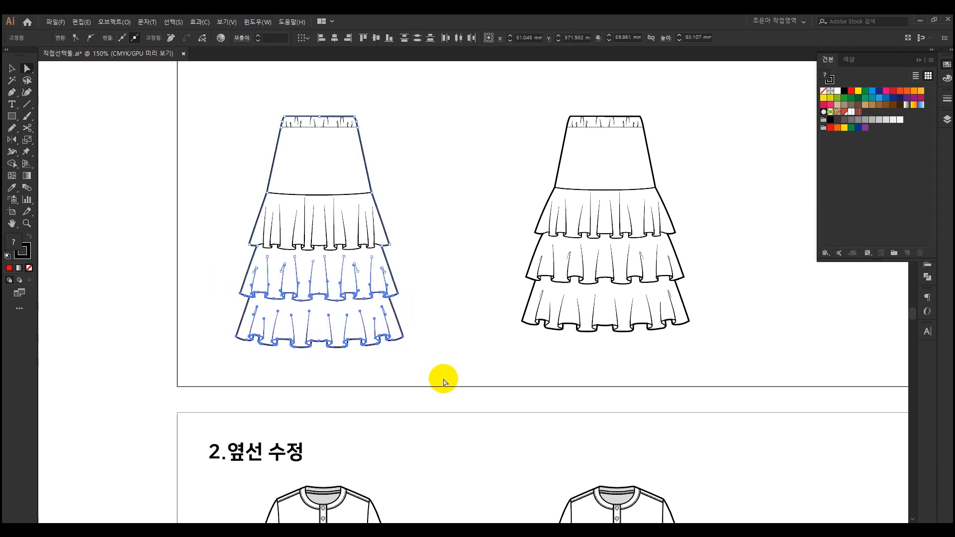
key(Up)
key(Up)
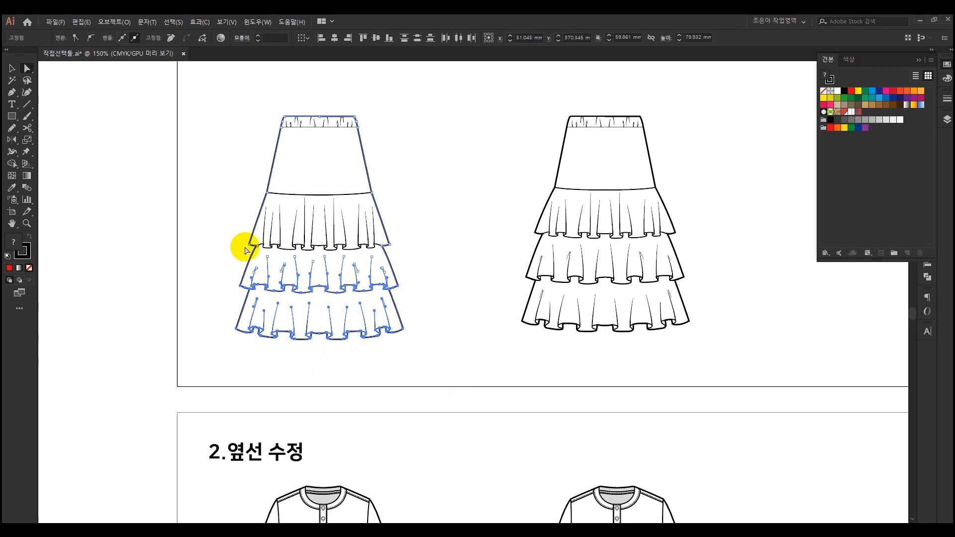
Direct-select the left skirt from the top ruffle's hem down through the lower ruffles, nudge the points up, and deselect.
drag(235, 239, 441, 383)
key(Up)
key(Up)
key(Up)
key(Up)
key(Up)
key(Up)
key(Up)
key(Up)
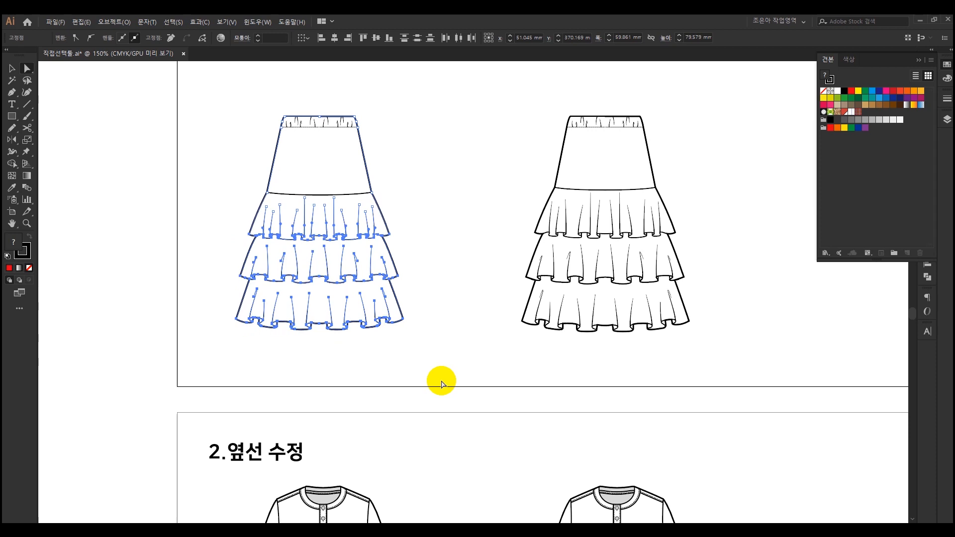
click(407, 360)
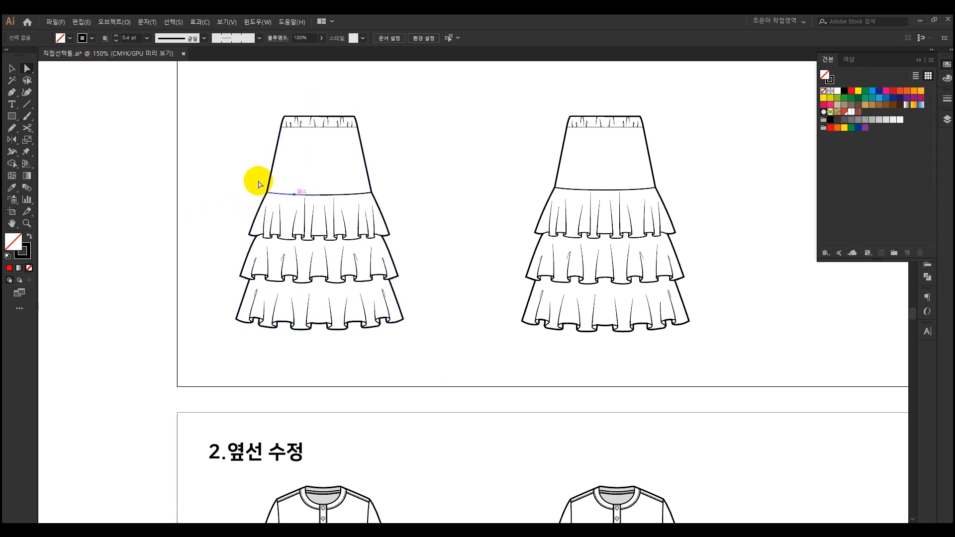
Direct-select the left skirt's yoke seam and all three ruffles, nudge them up to about 74.6 mm skirt height, and deselect.
drag(214, 167, 431, 371)
key(Up)
key(Up)
key(Up)
key(Up)
key(Up)
key(Up)
key(Up)
key(Up)
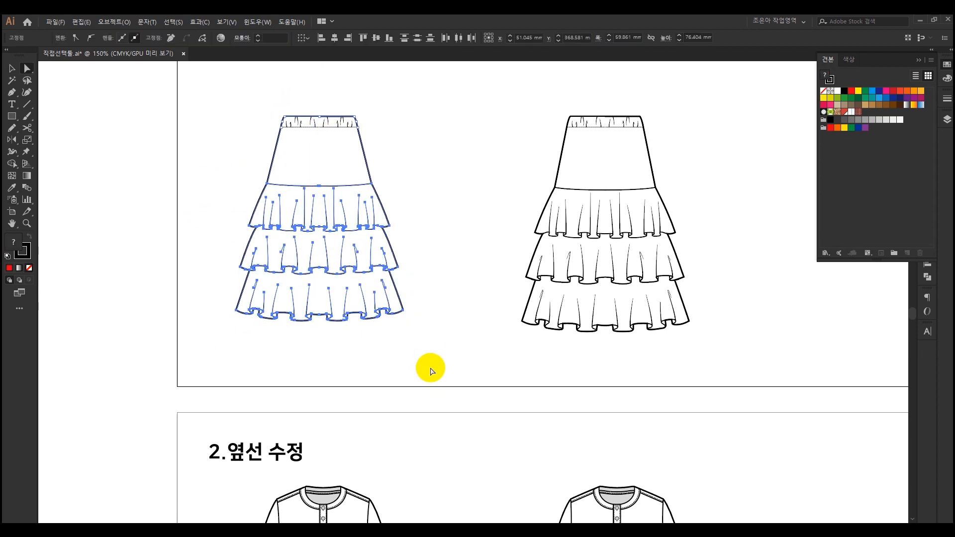
key(Down)
key(Down)
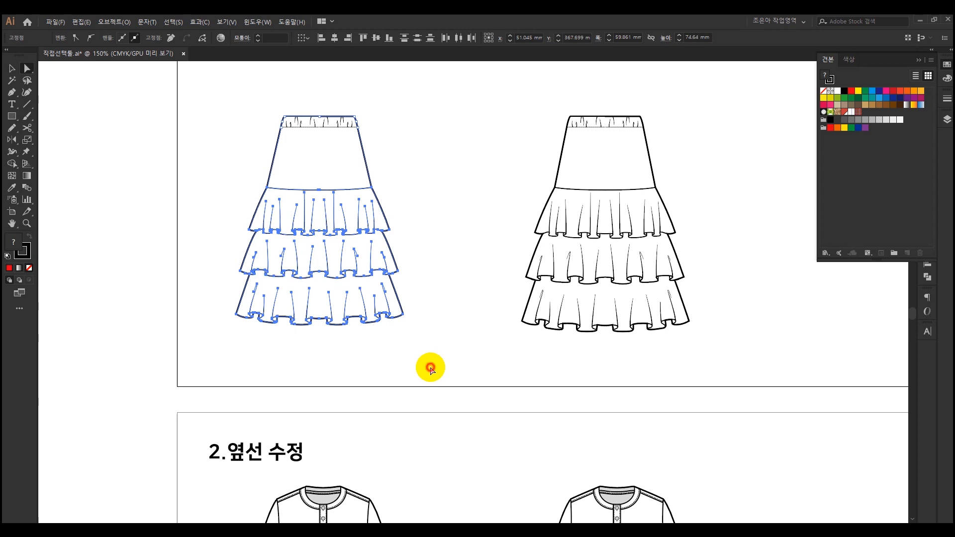
click(430, 370)
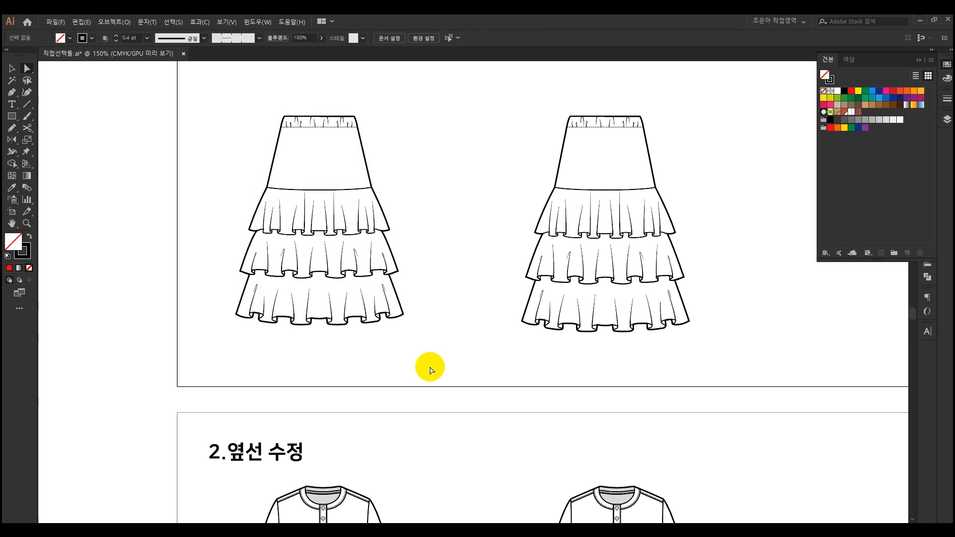
Narrow the translucent red rectangle to about 6.8 mm, place it over the left side line of section 2's left shirt, and deselect.
scroll(429, 370, down, 3)
scroll(433, 406, up, 1)
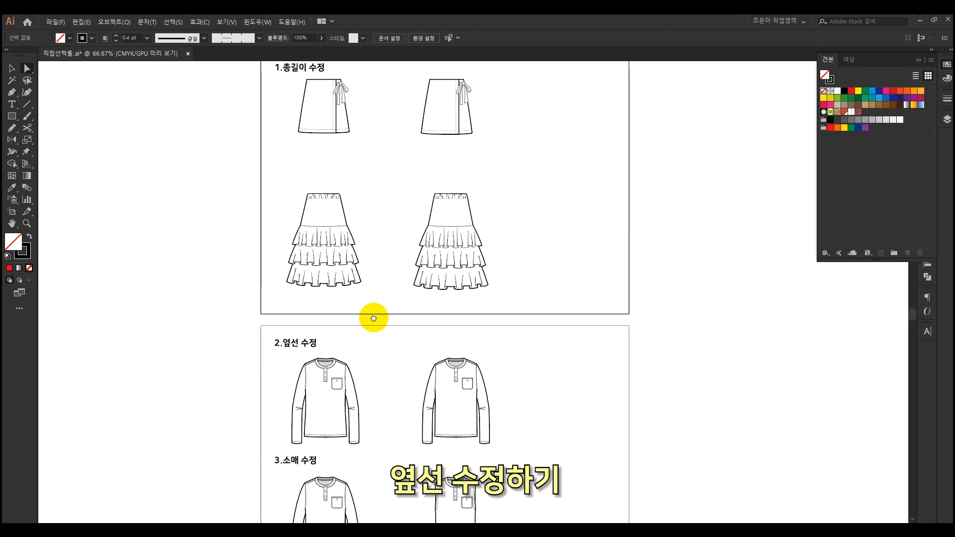
drag(374, 319, 384, 236)
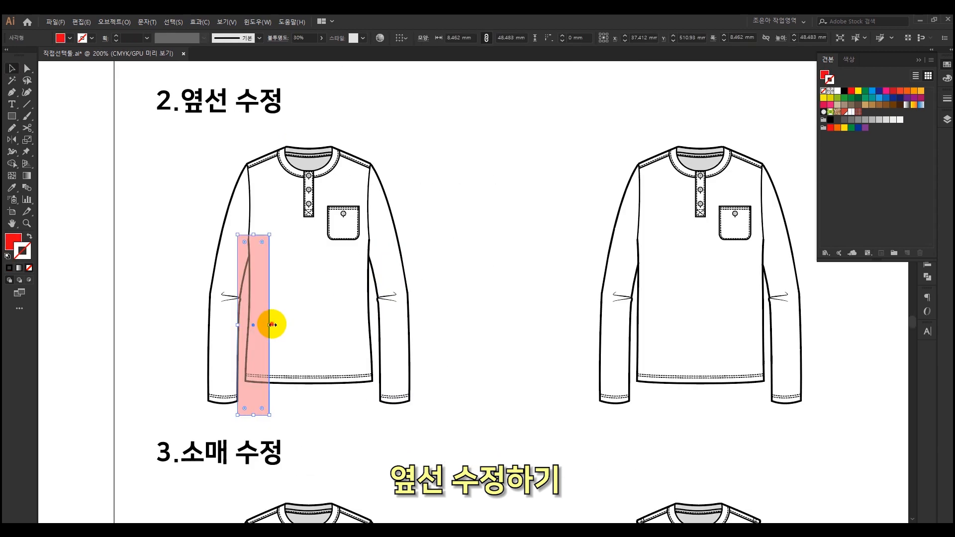
drag(272, 325, 264, 299)
click(281, 324)
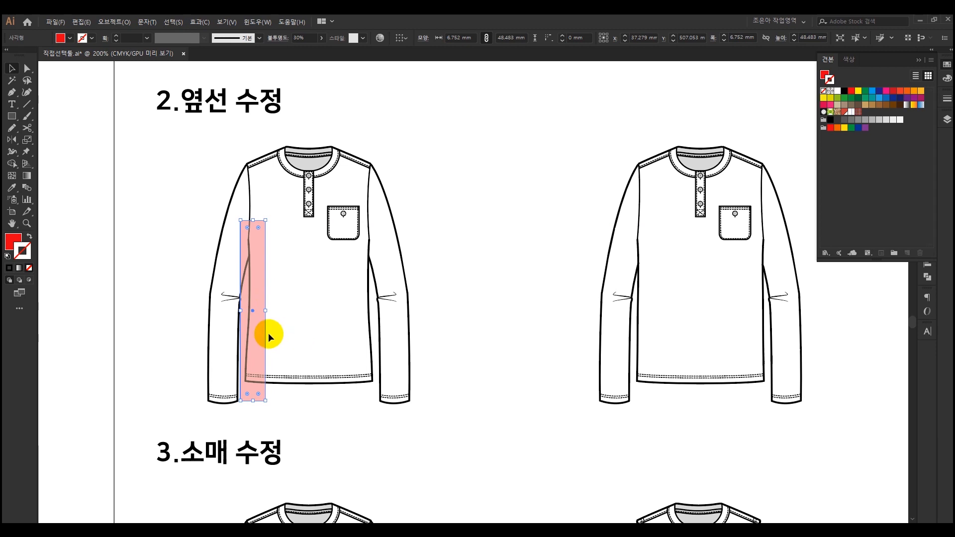
drag(262, 330, 258, 327)
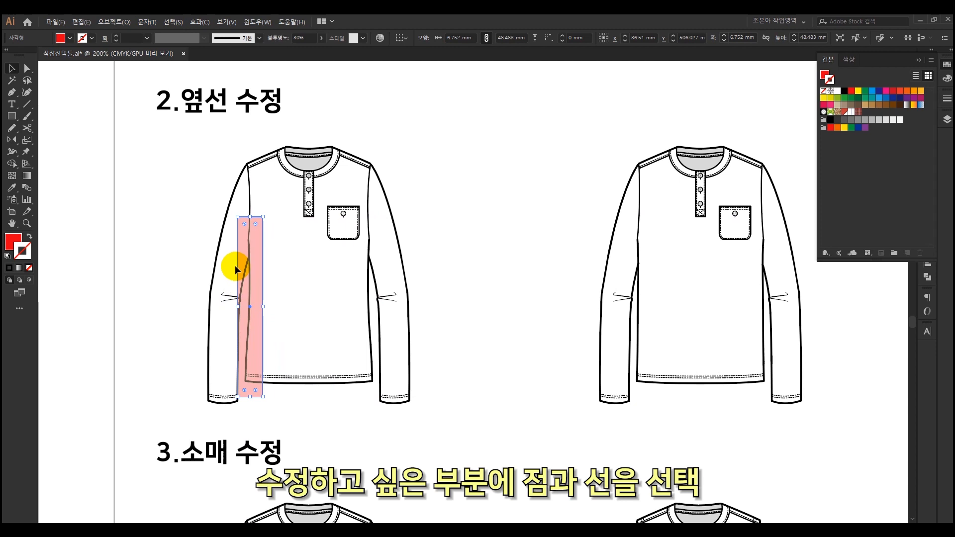
drag(338, 405, 314, 340)
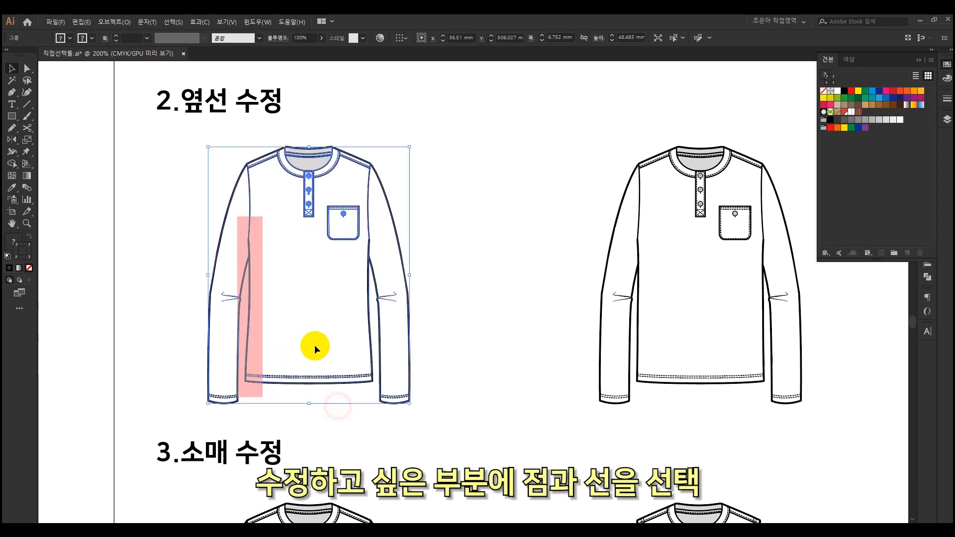
click(333, 420)
Direct-select the left shirt's sleeve outlines with the right elbow crease lines and lock them.
key(a)
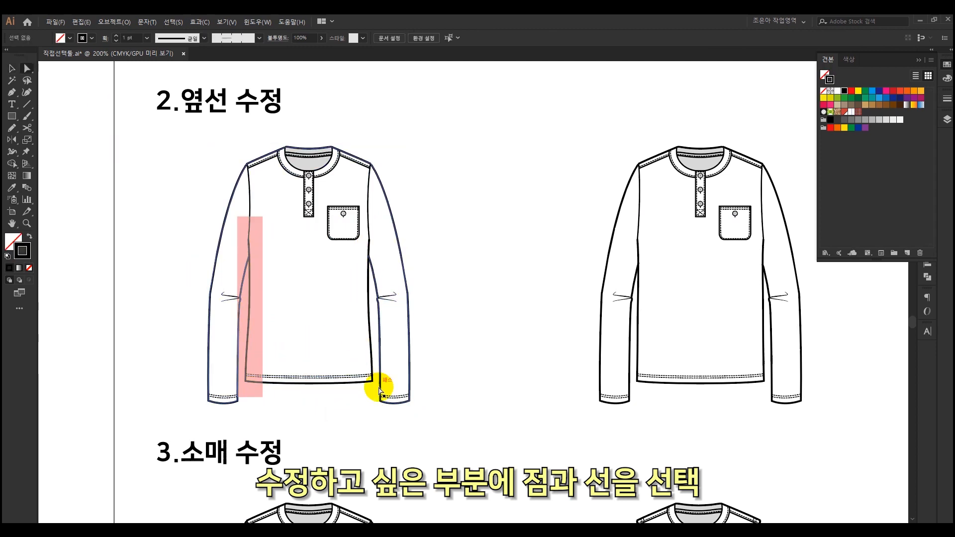
scroll(335, 343, up, 1)
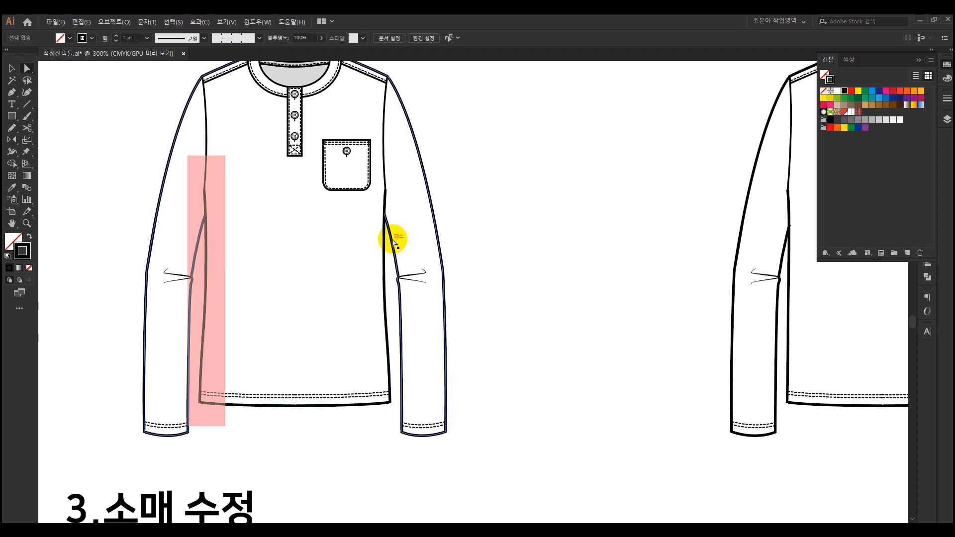
drag(362, 211, 402, 437)
click(529, 452)
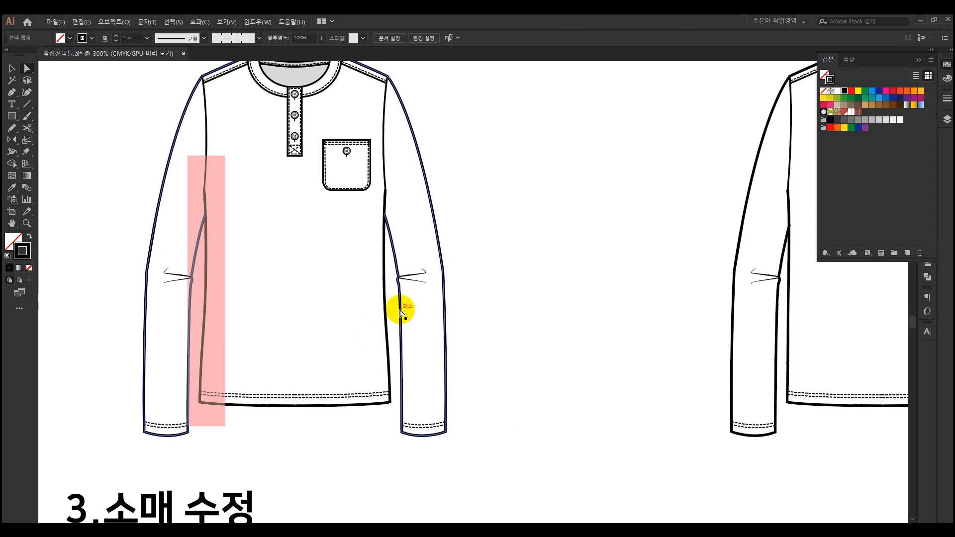
drag(476, 337, 397, 245)
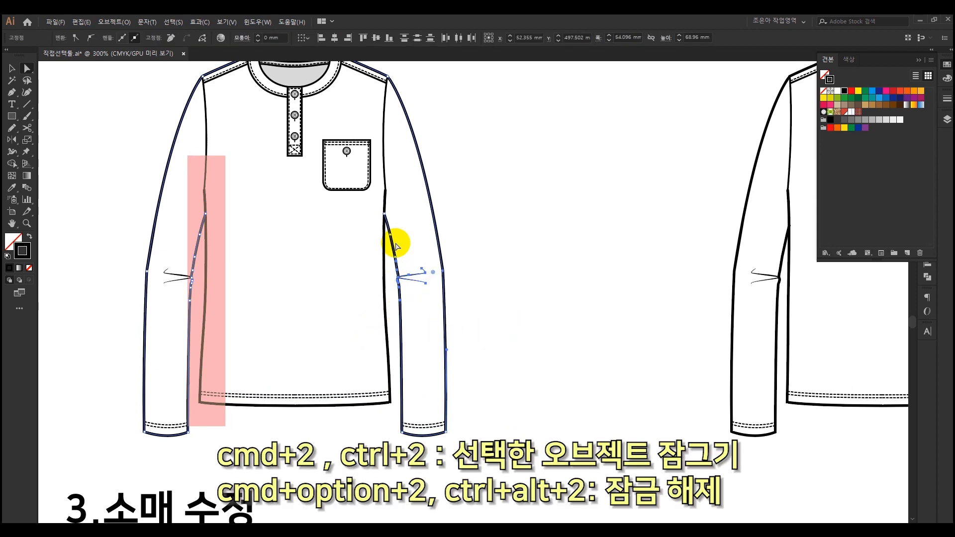
key(ctrl)
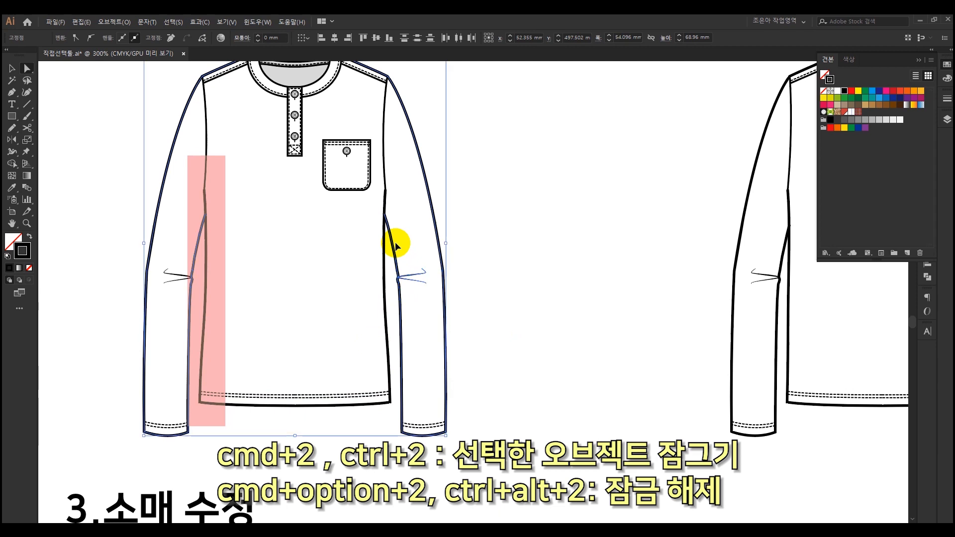
key(ctrl+2)
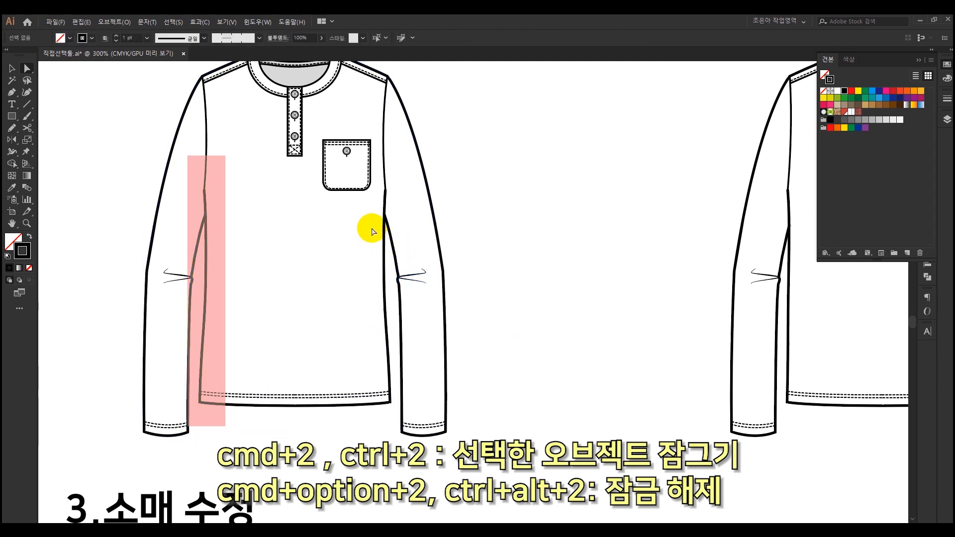
click(467, 236)
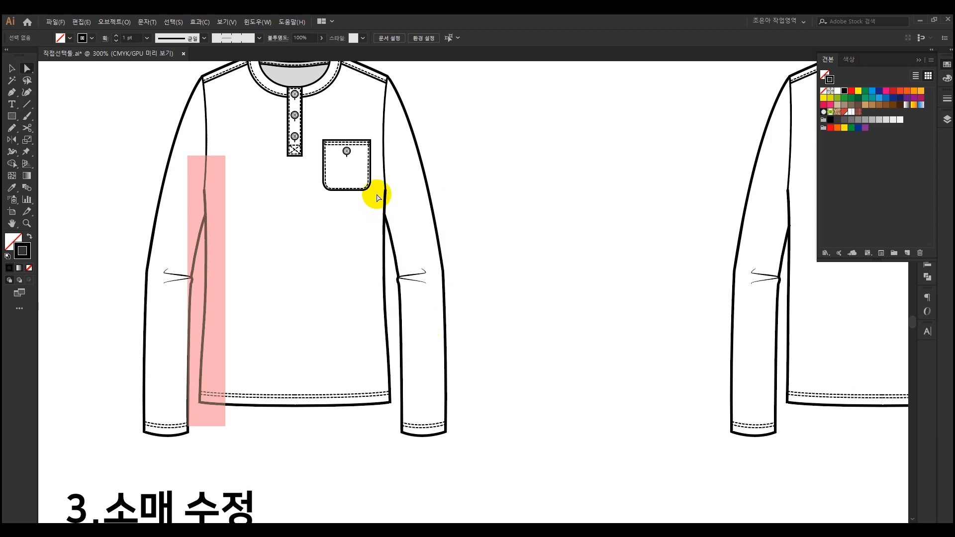
Direct-select the left shirt's right side line with its hem corner and stitch ends, and nudge them slightly outward.
drag(378, 181, 396, 418)
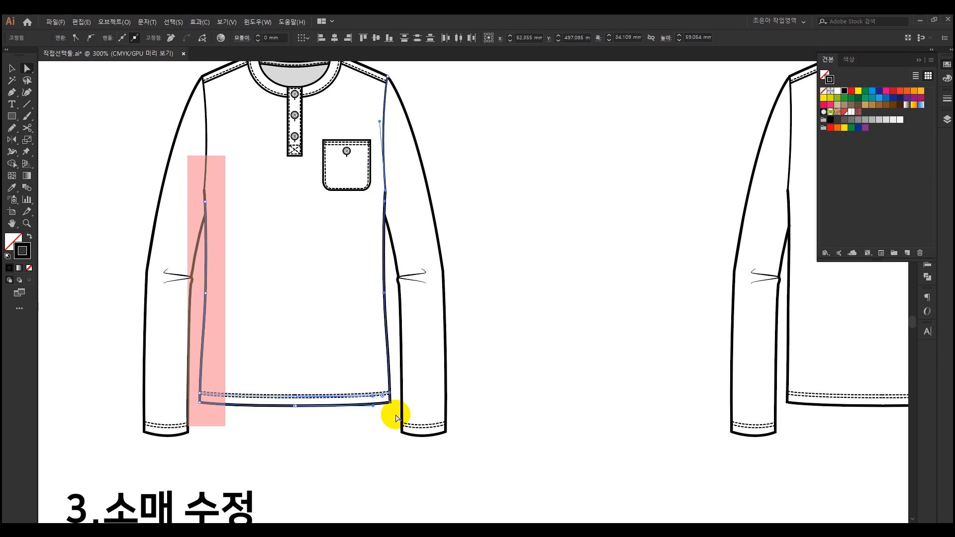
key(Right)
key(Right)
key(Right)
key(Right)
key(Right)
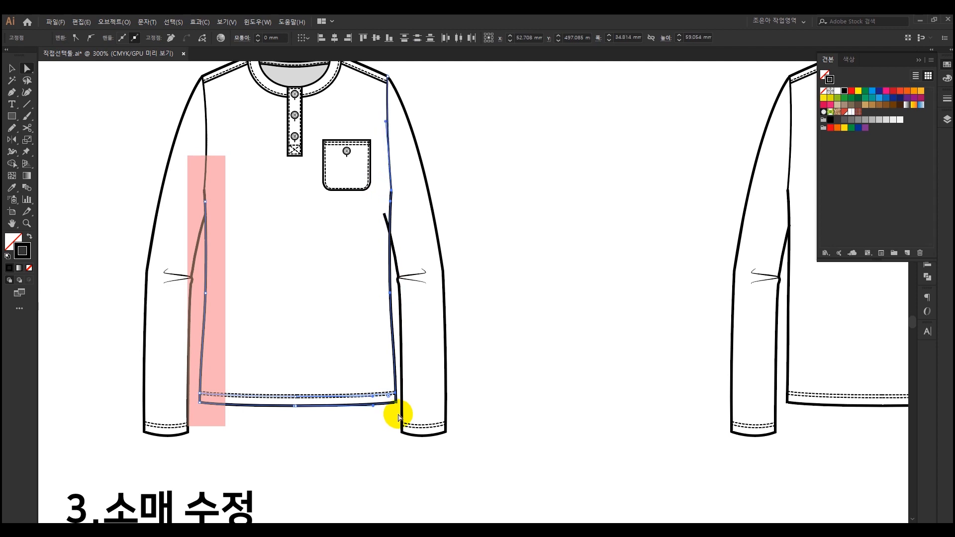
Nudge the selected right side line of section 2's left shirt outward and back inward, and deselect it.
key(Right)
key(Right)
key(Right)
key(Right)
key(Left)
key(Left)
key(Left)
key(Left)
key(Left)
key(Left)
key(Left)
key(Left)
key(Left)
key(Left)
key(Left)
key(Left)
key(Left)
key(Left)
key(Left)
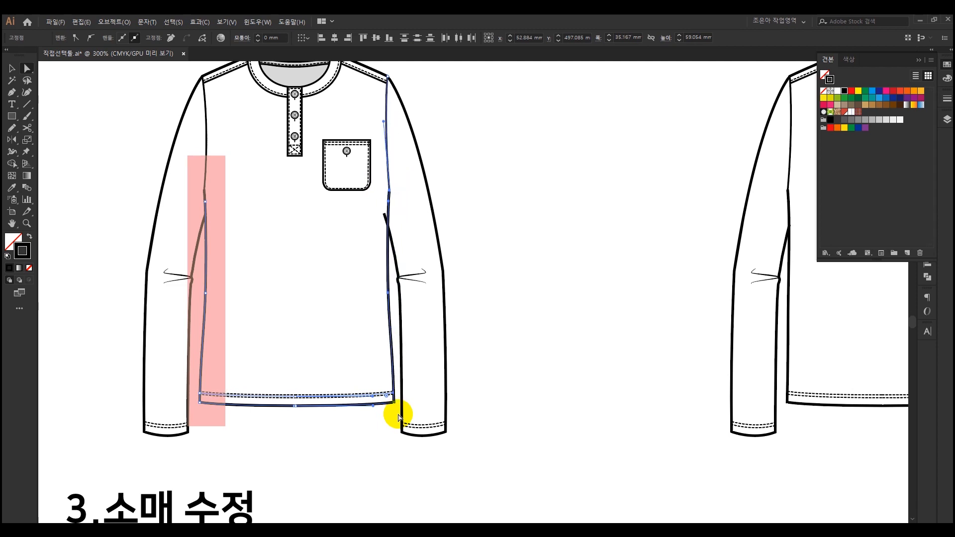
click(369, 286)
drag(373, 279, 394, 315)
click(370, 286)
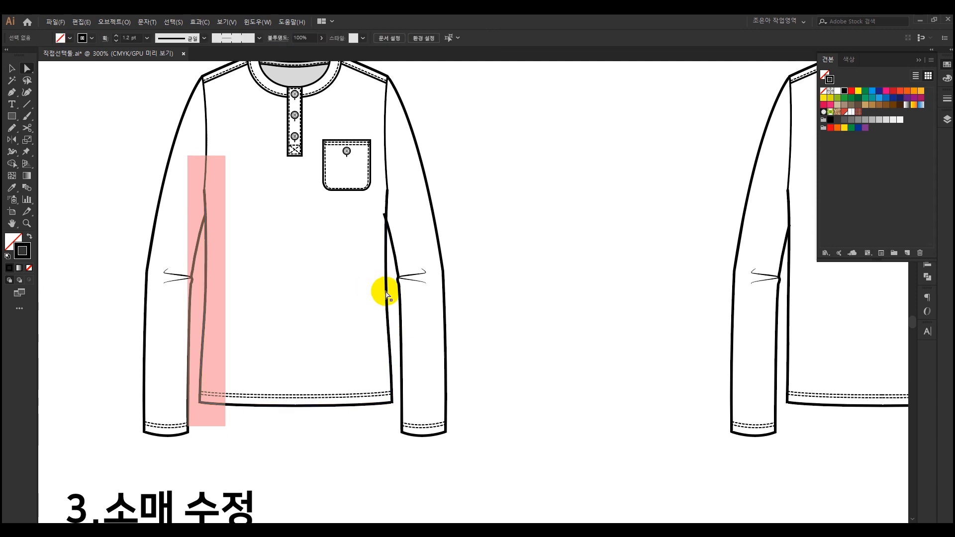
Nudge the right side line's middle point outward, followed by the whole line with its hem corner and stitch ends, and deselect.
click(386, 292)
key(Right)
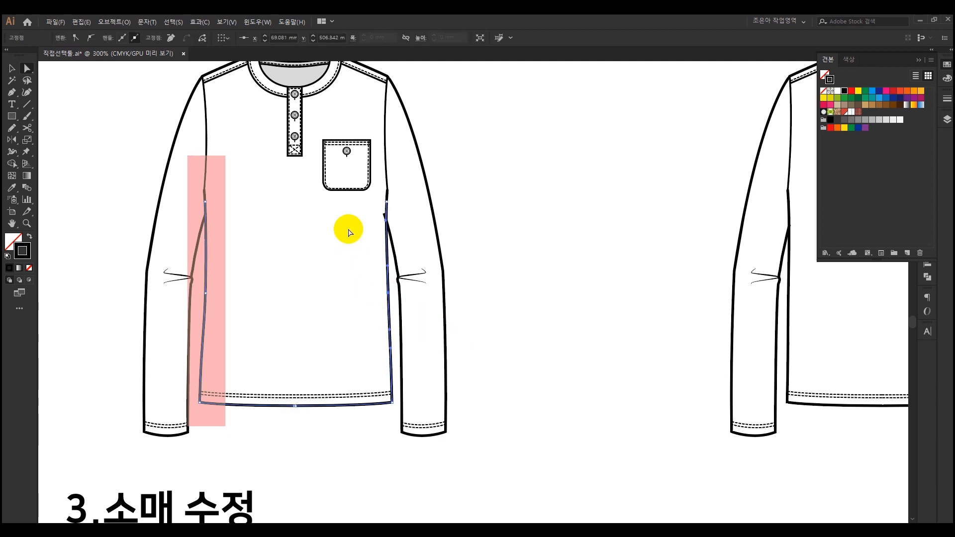
drag(377, 172, 402, 424)
key(Right)
key(Right)
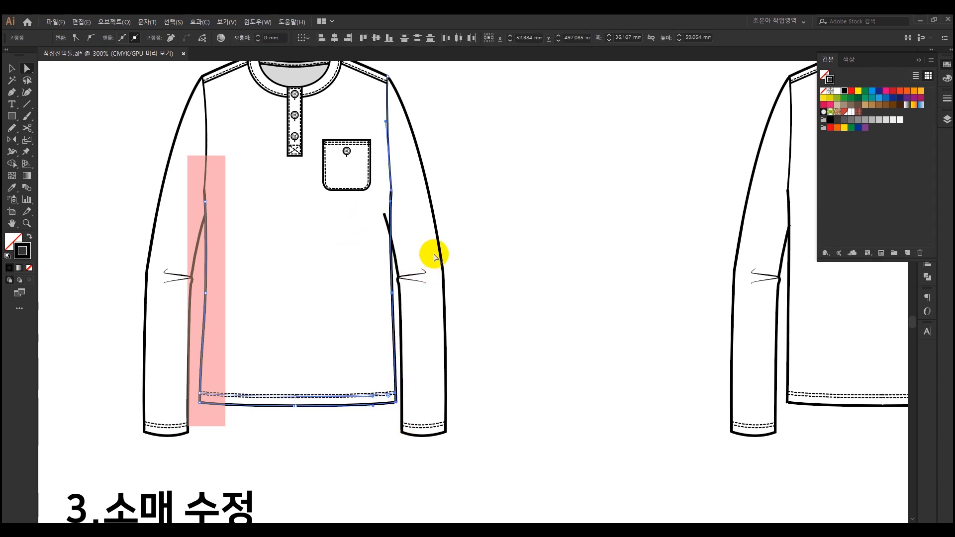
scroll(432, 252, down, 2)
scroll(393, 239, up, 1)
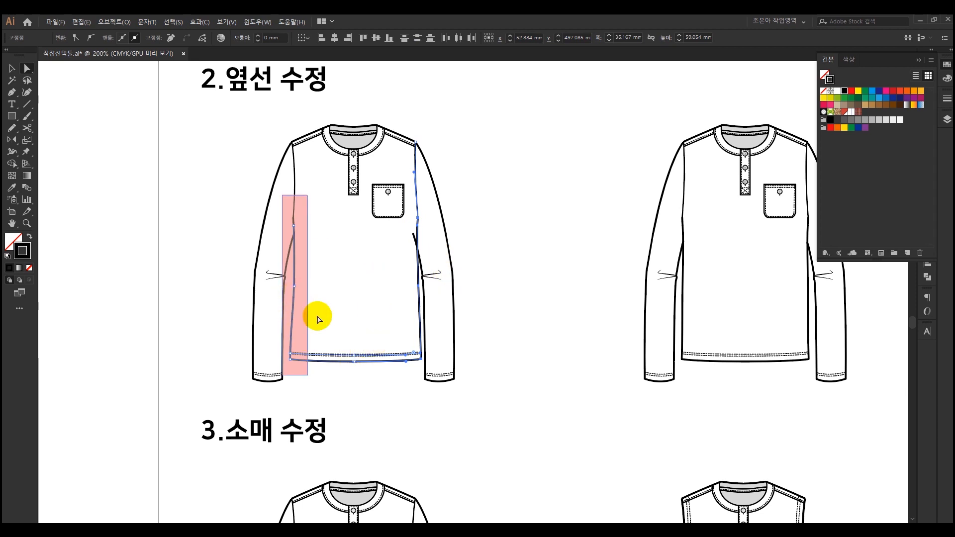
click(473, 440)
Delete the right sleeve's underarm end point that overlaps the body of section 2's left shirt, and deselect.
scroll(411, 229, up, 3)
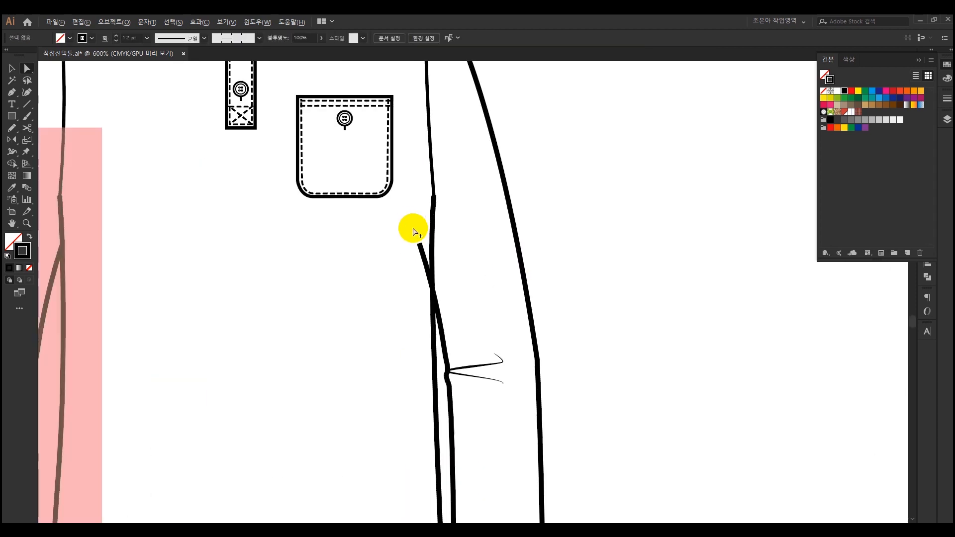
scroll(402, 285, down, 1)
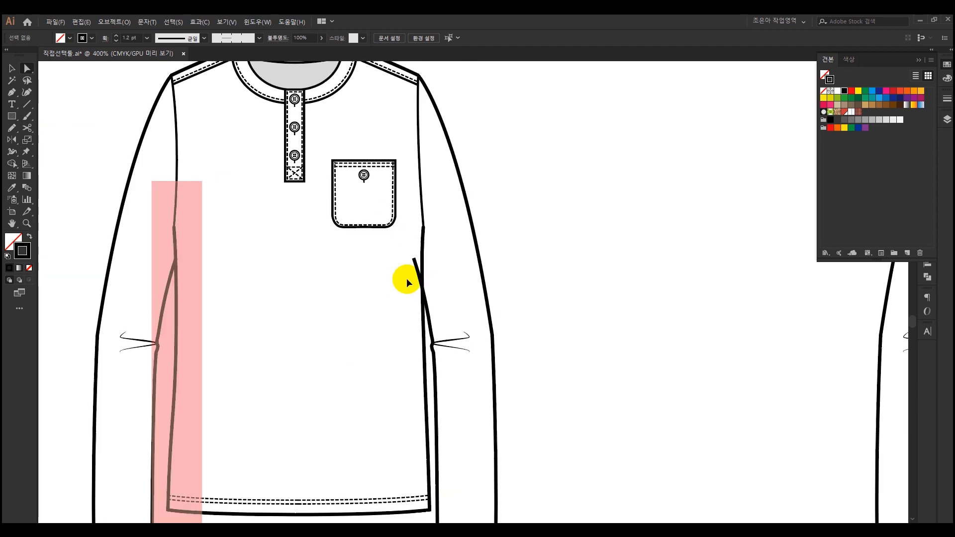
click(415, 280)
click(444, 282)
click(413, 260)
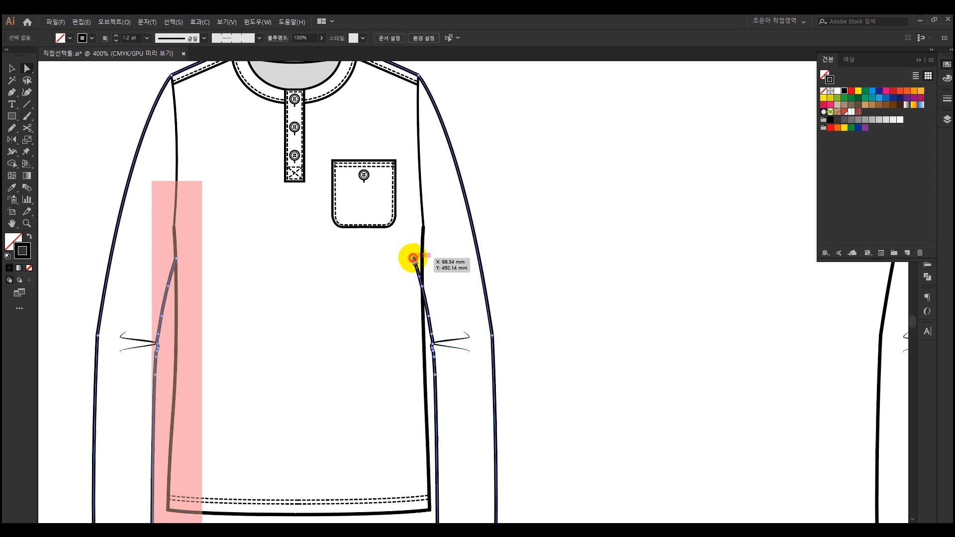
key(Delete)
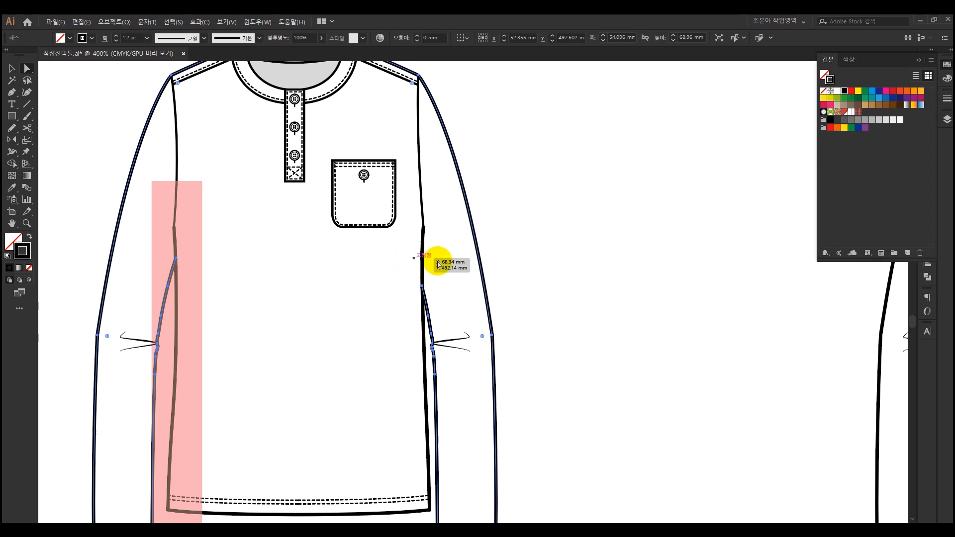
click(575, 261)
Resize the translucent red rectangle to about 12.8 × 68.1 mm, place it over the left sleeve of section 3's left shirt, and deselect.
scroll(574, 261, down, 2)
drag(587, 343, 532, 296)
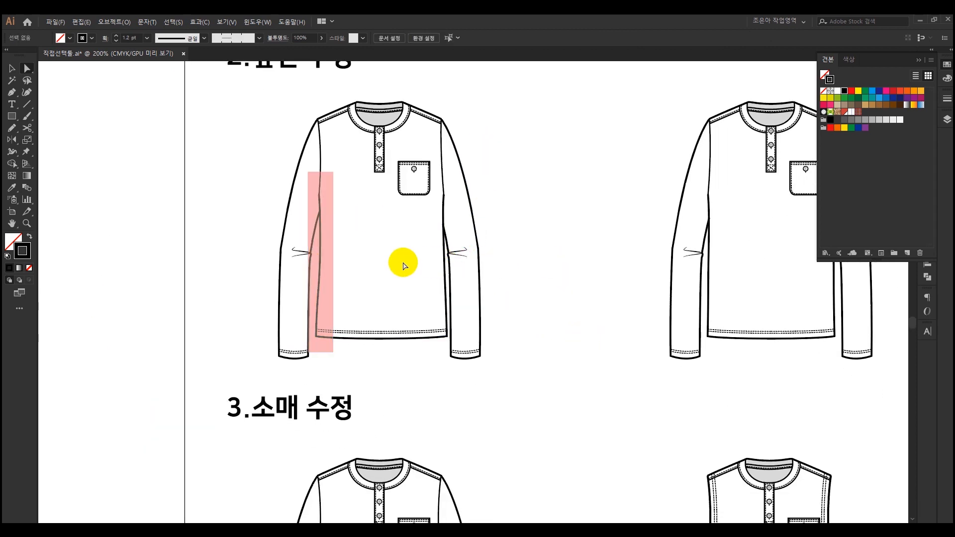
scroll(402, 263, down, 2)
drag(480, 399, 446, 288)
scroll(413, 311, up, 1)
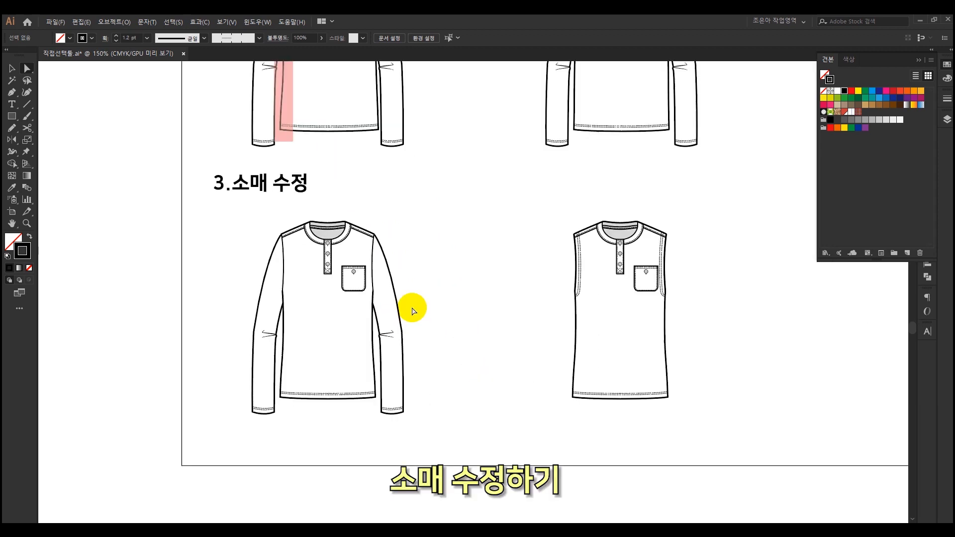
drag(287, 102, 317, 285)
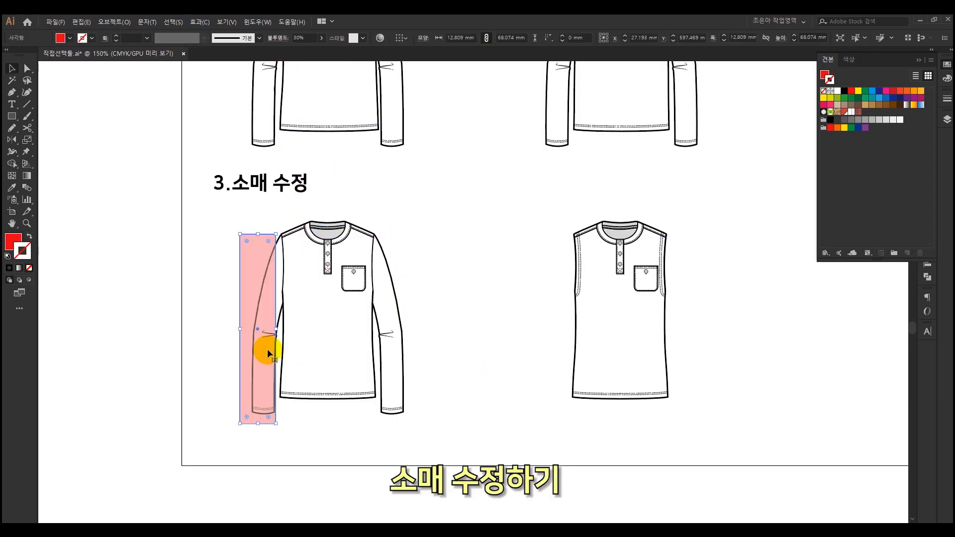
scroll(268, 300, up, 1)
drag(271, 297, 273, 295)
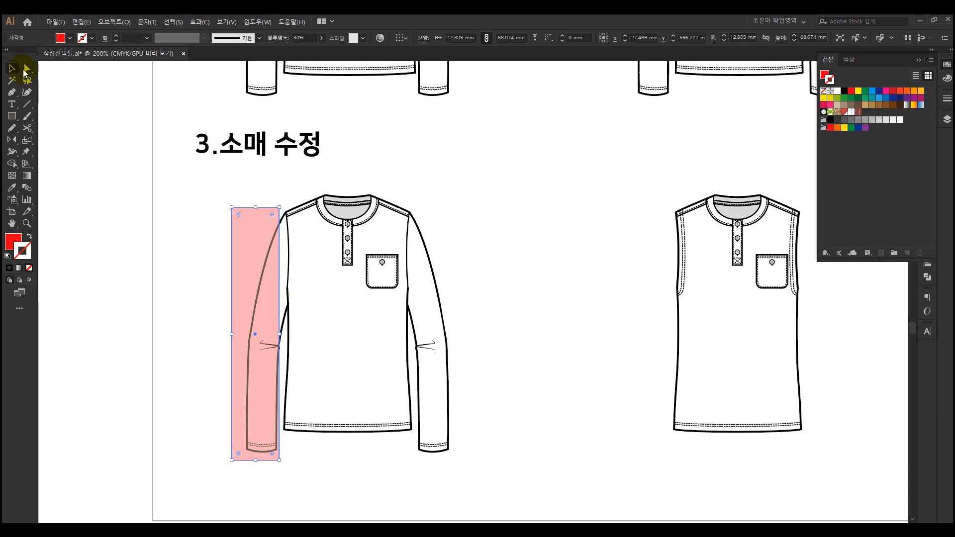
click(478, 299)
Try deleting the entire sleeve and shoulder outline of section 3's left shirt as one object, and undo the deletion.
click(428, 251)
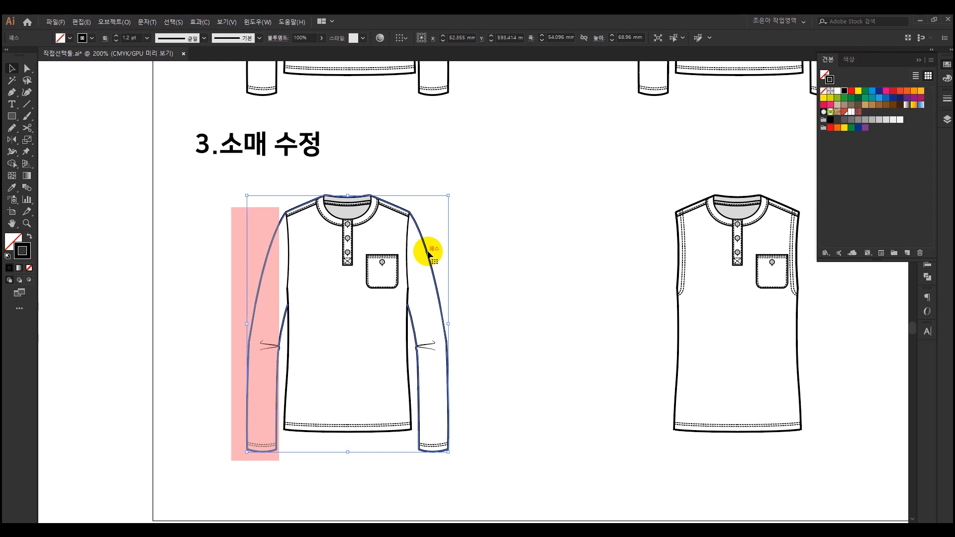
key(Delete)
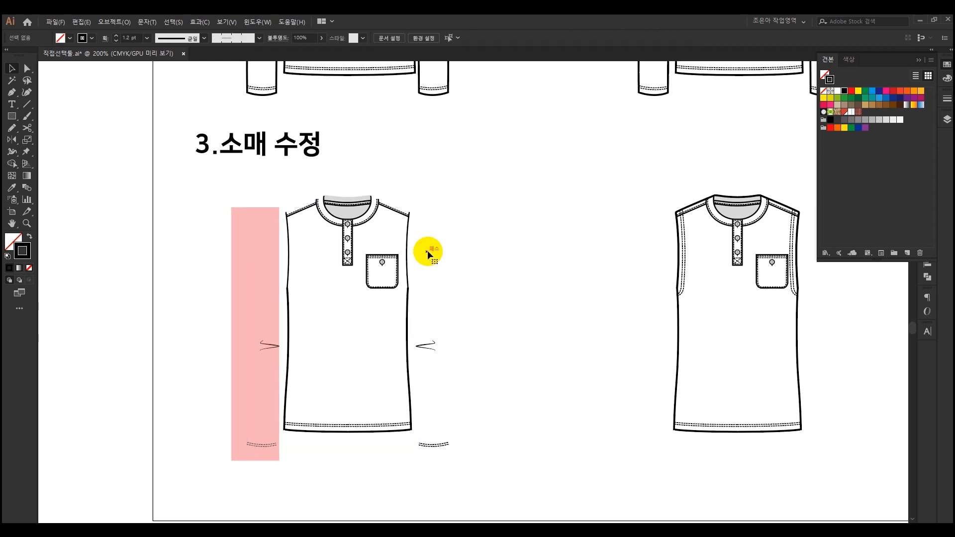
key(ctrl+z)
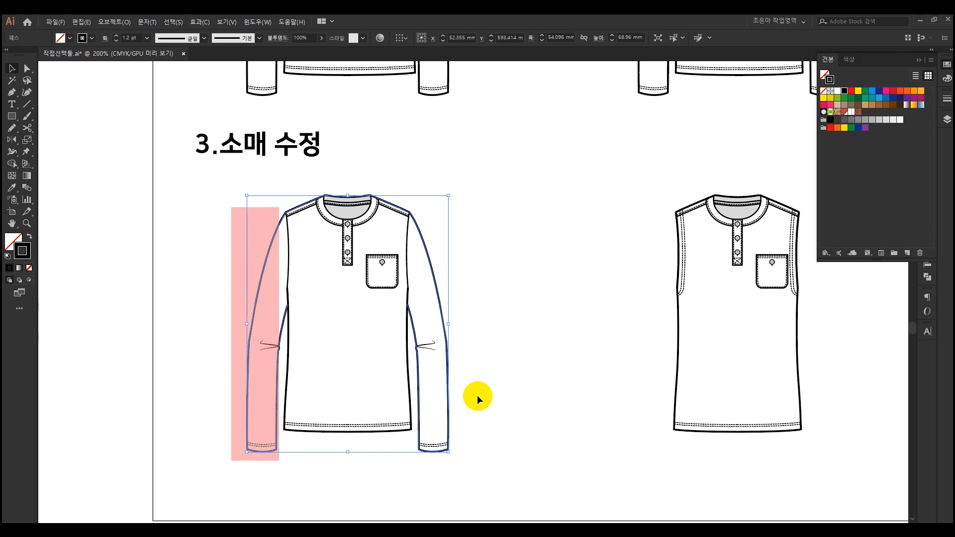
Direct-select and delete the left shirt's right sleeve points with its elbow creases and cuff stitching, including the leftover underarm stub.
click(23, 67)
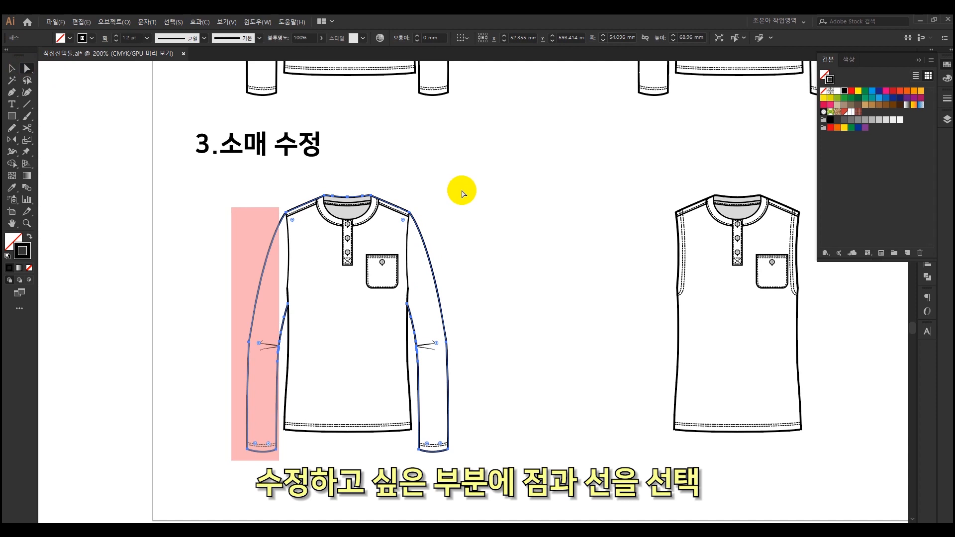
click(480, 236)
drag(432, 376, 415, 467)
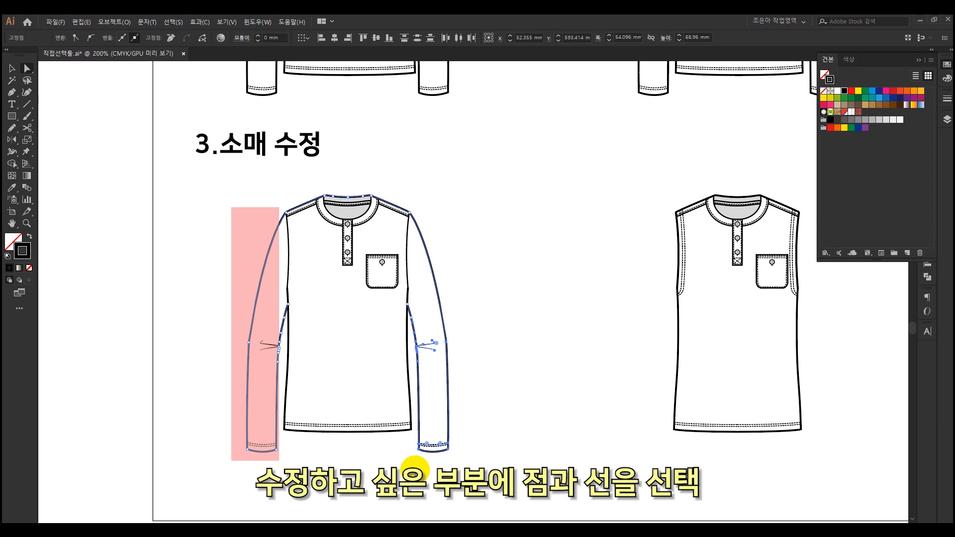
key(Delete)
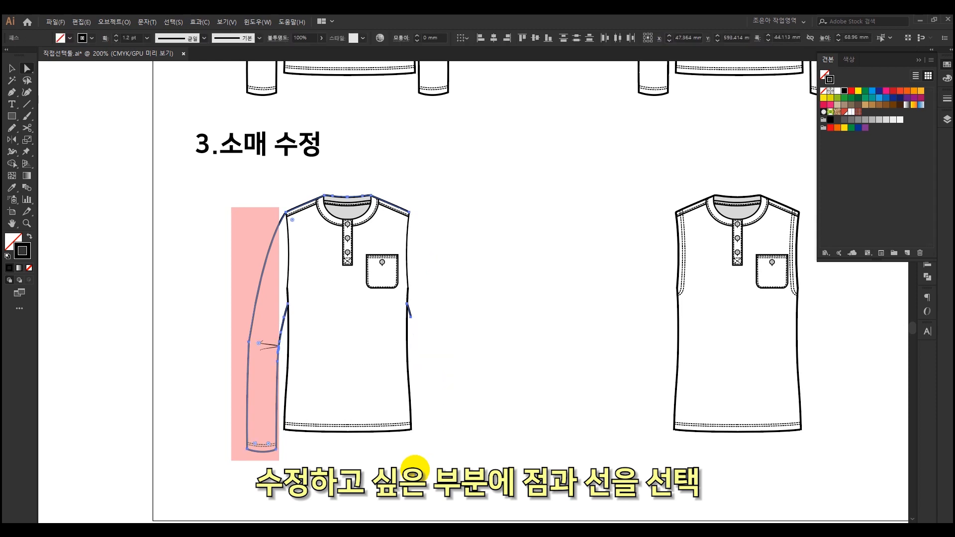
click(430, 235)
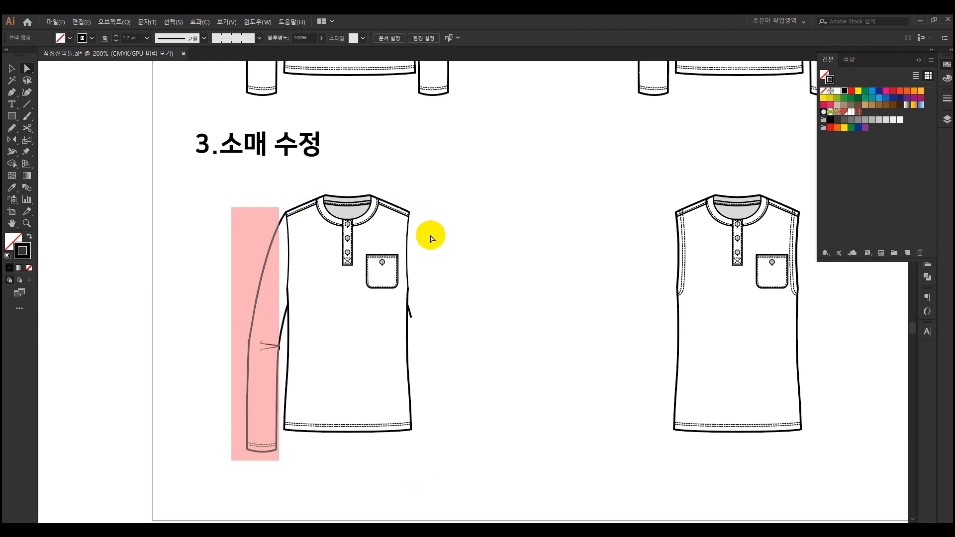
click(411, 318)
click(412, 321)
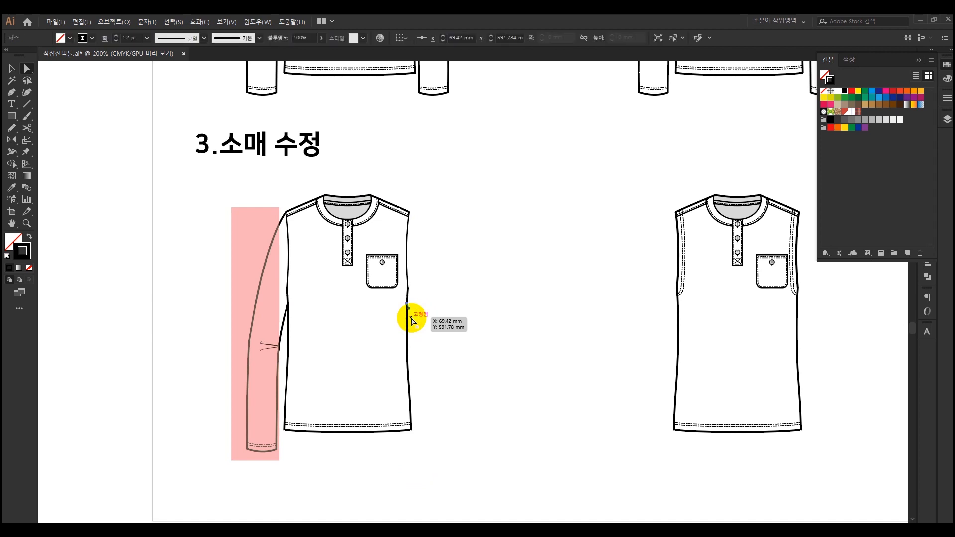
Direct-select the right armhole line of section 3's left shirt and set its stroke weight to 2 pt.
scroll(431, 235, up, 2)
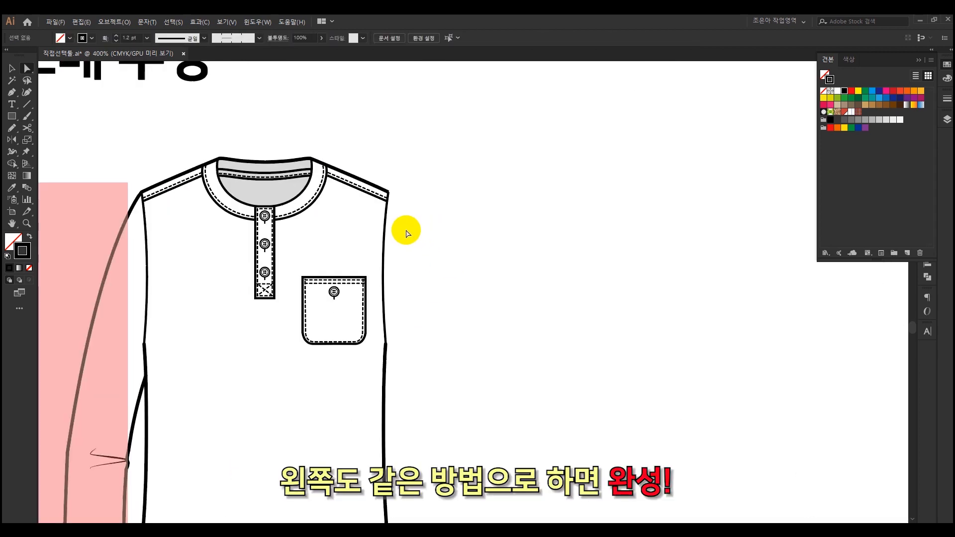
click(383, 264)
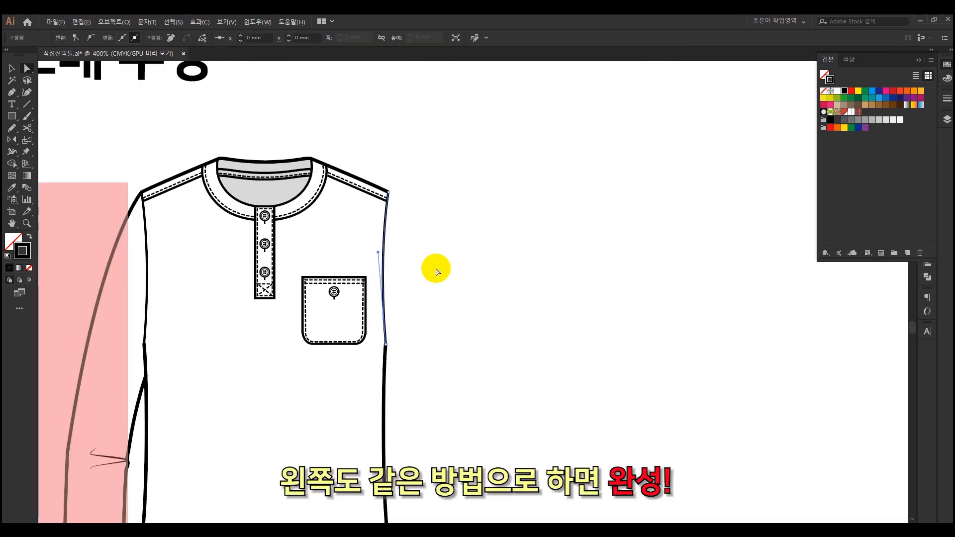
click(948, 98)
click(853, 106)
click(854, 106)
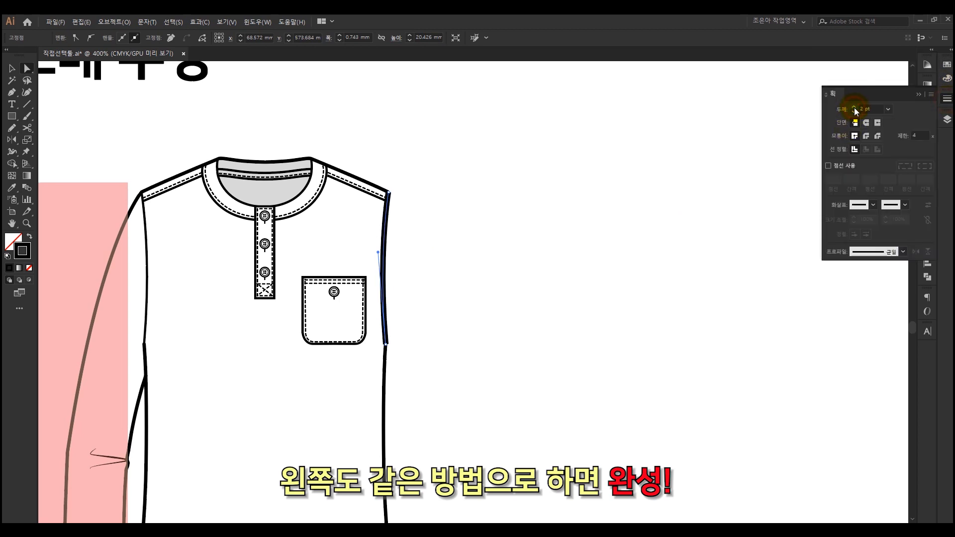